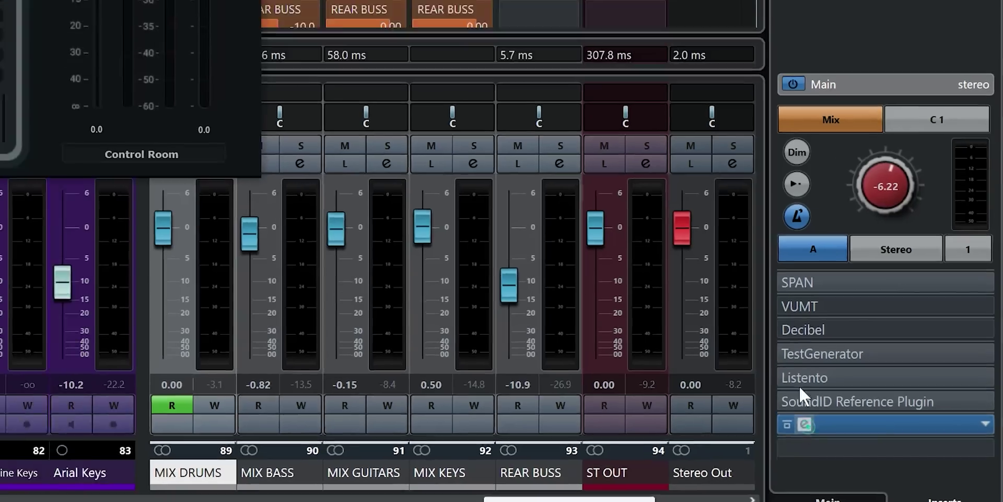
# Open the Control Room StudioRack, preview Nx Ocean Way, CLA Nx, Nx Germano and NX, then close Ocean Way
pyautogui.click(806, 425)
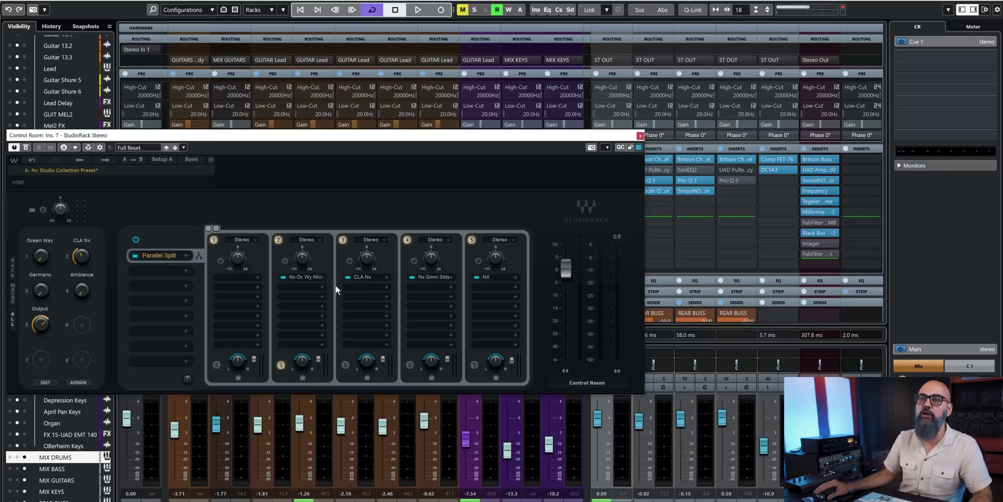
pyautogui.click(307, 276)
pyautogui.click(369, 276)
pyautogui.click(428, 276)
pyautogui.click(493, 278)
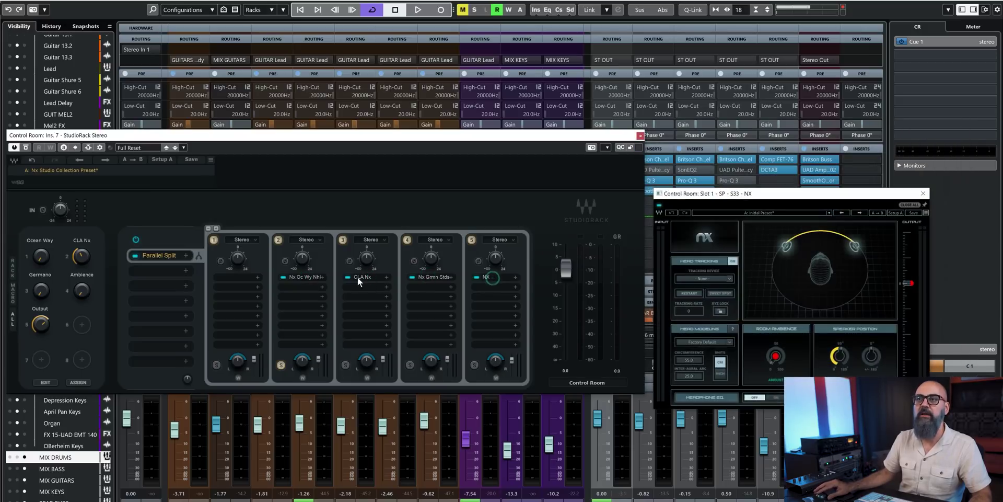
pyautogui.click(307, 277)
pyautogui.click(307, 276)
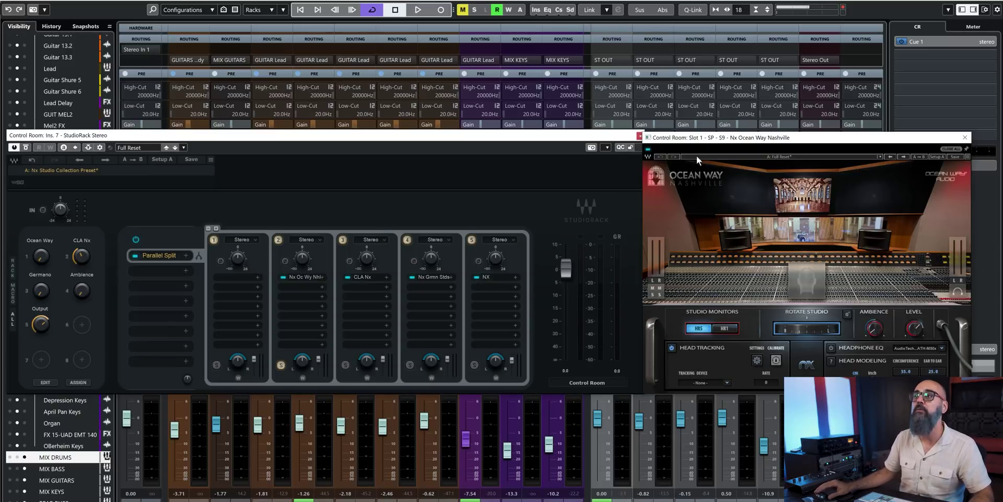
pyautogui.click(965, 137)
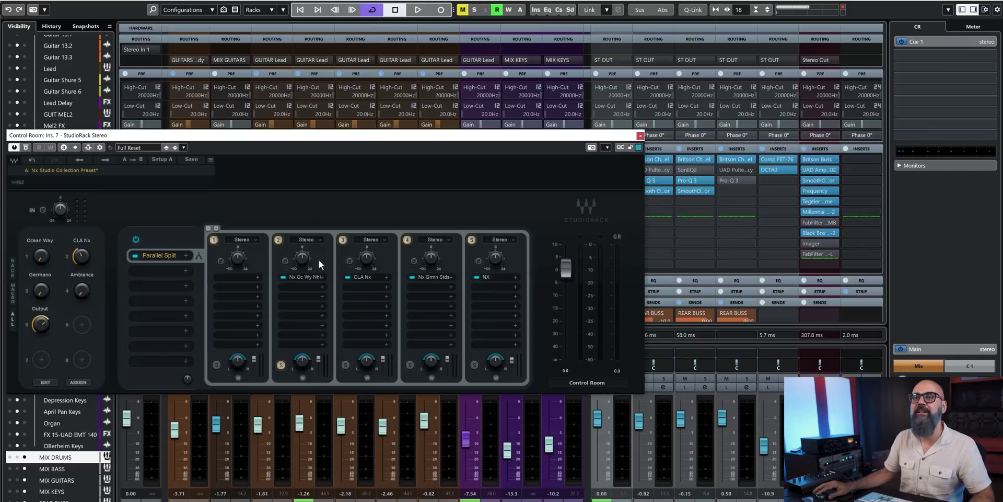
# Close the Control Room rack, open the MIX DRUMS StudioRack and browse plugins for its first empty slot
pyautogui.click(641, 135)
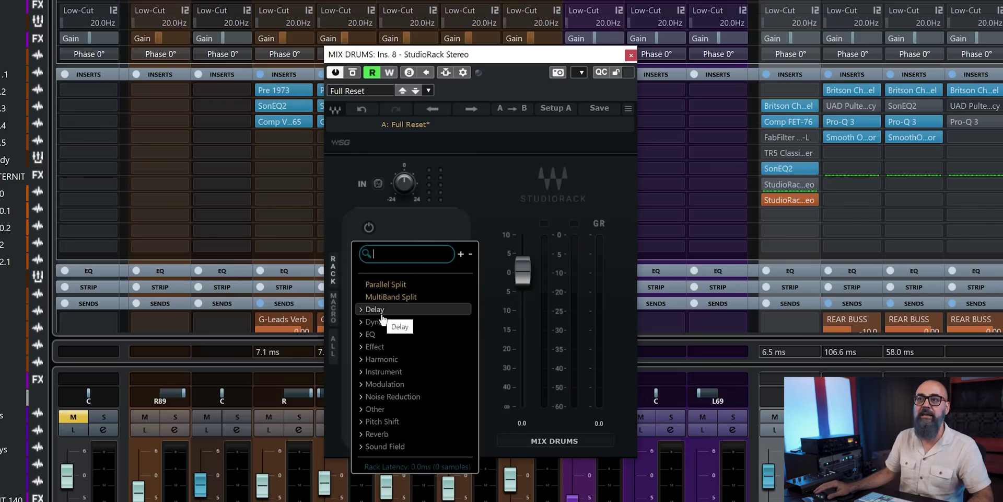
pyautogui.click(497, 218)
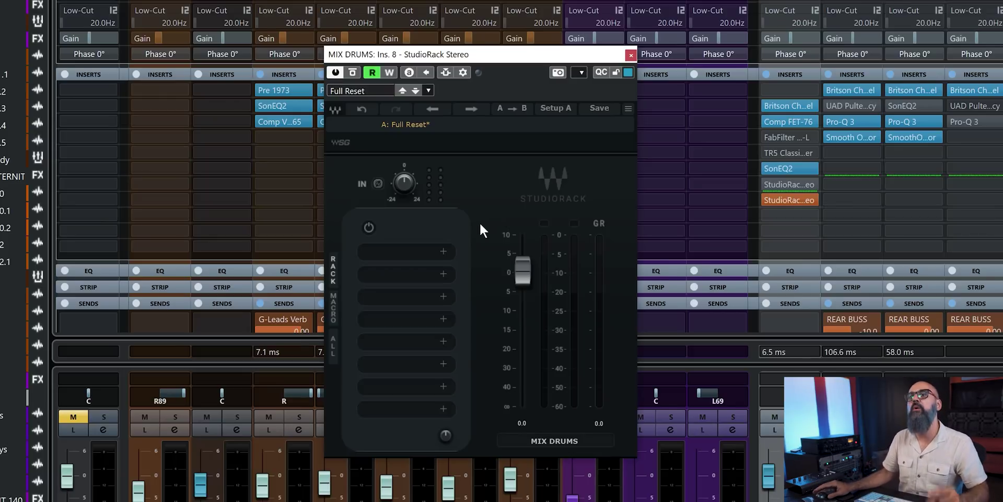
pyautogui.click(425, 252)
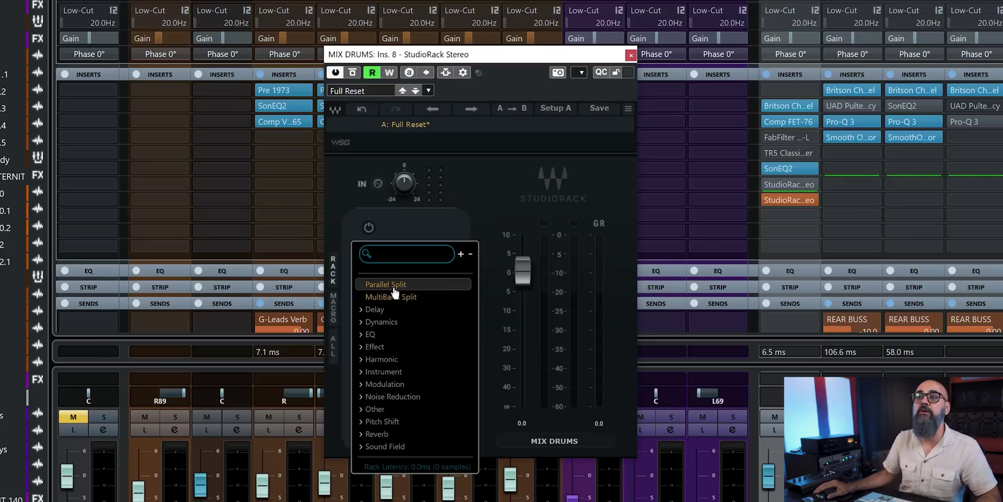
# Add a Parallel Split, load Delay > CLA EchoSphere on chain 2, and raise chain 2's output fader
pyautogui.press('Escape')
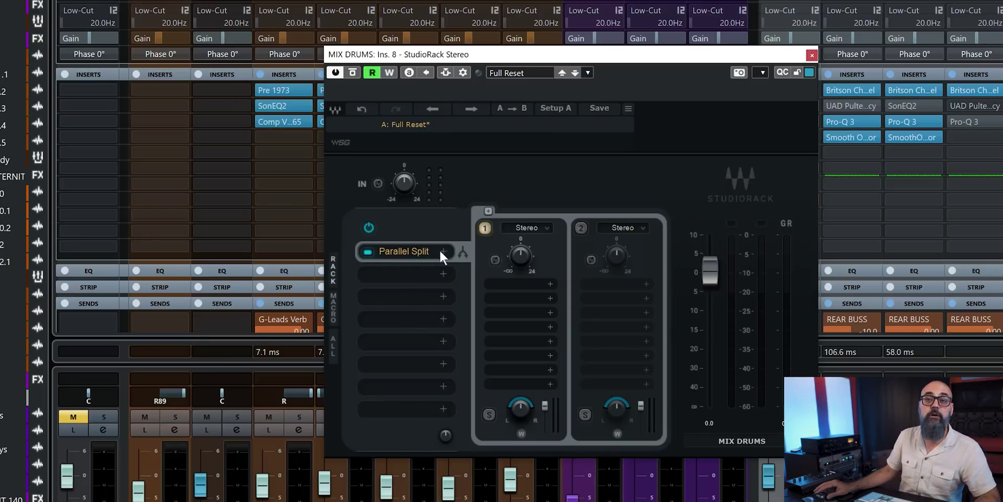
pyautogui.click(616, 285)
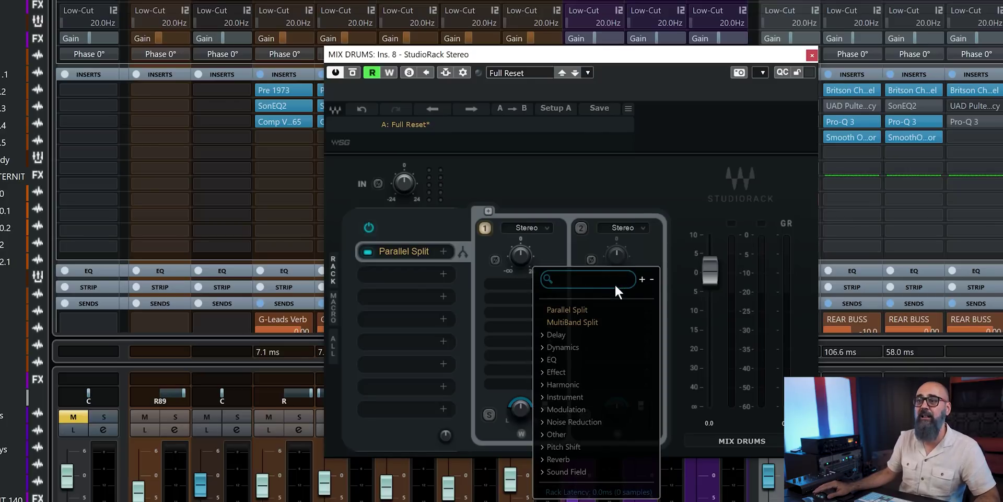
pyautogui.click(572, 337)
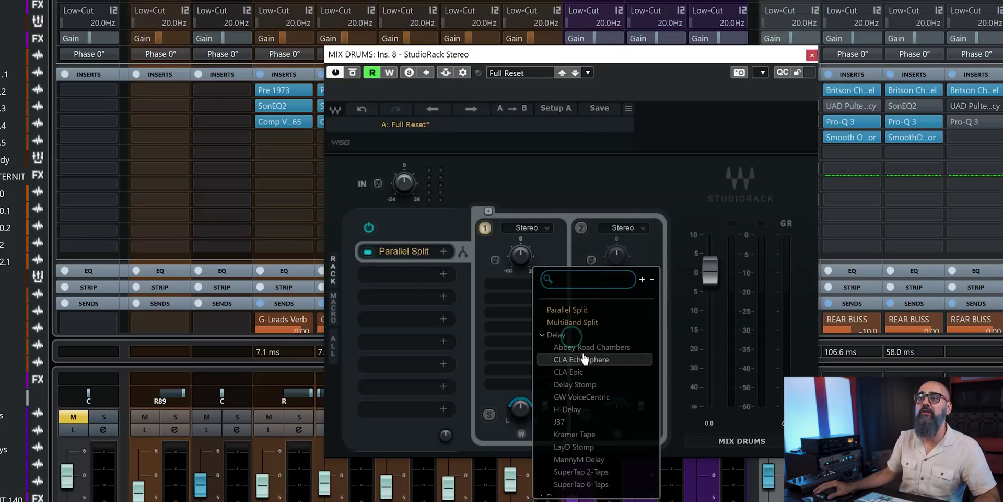
pyautogui.click(584, 359)
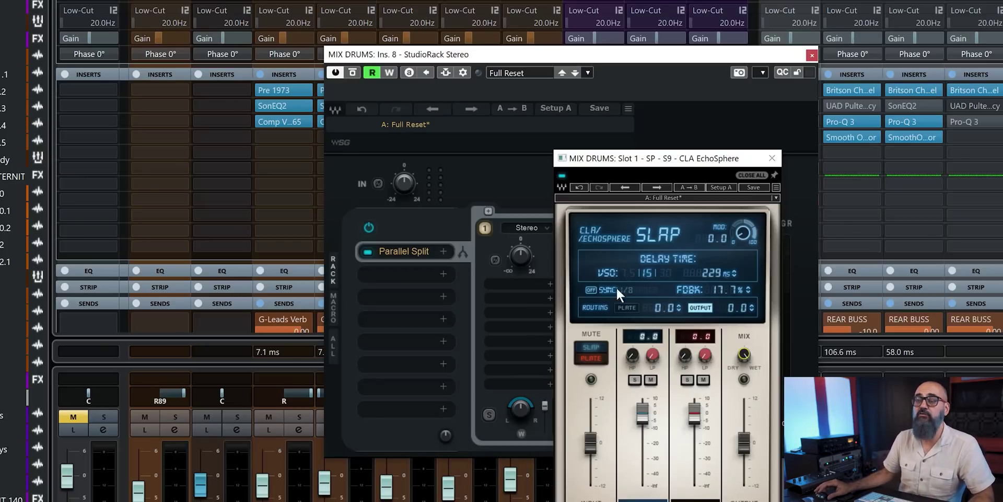
pyautogui.click(772, 158)
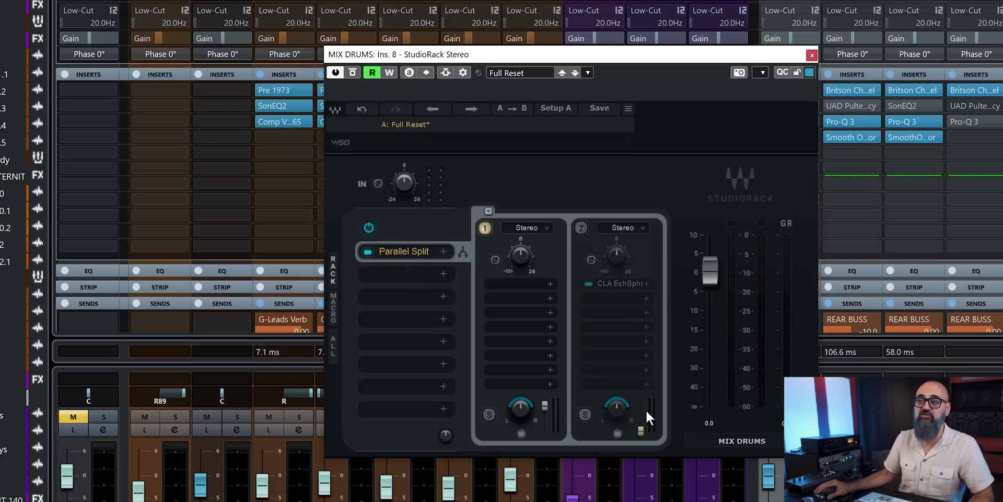
pyautogui.moveTo(640, 429)
pyautogui.mouseDown()
pyautogui.moveTo(640, 404)
pyautogui.moveTo(641, 431)
pyautogui.mouseUp()
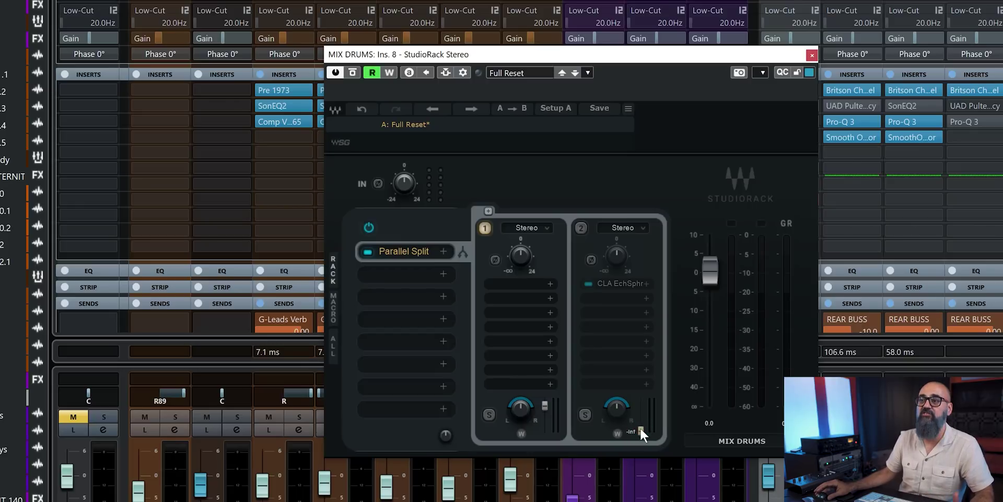
pyautogui.moveTo(641, 428); pyautogui.dragTo(641, 413)
# Add and then remove extra parallel chains, and close the MIX DRUMS StudioRack window
pyautogui.click(488, 210)
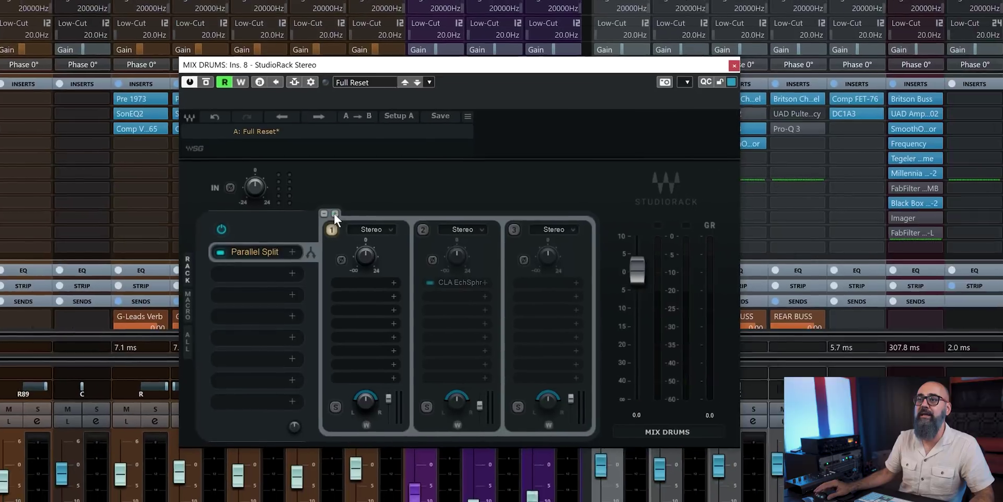
pyautogui.click(488, 210)
pyautogui.click(488, 210)
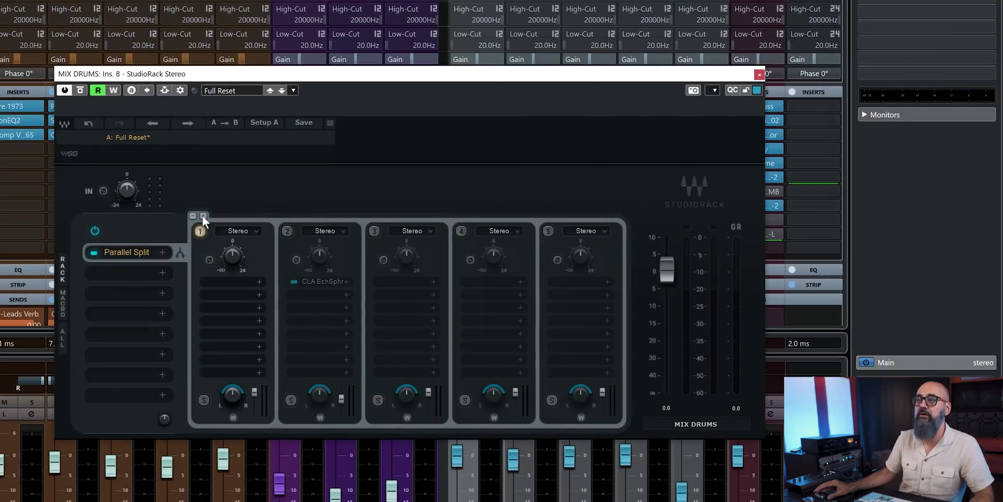
pyautogui.click(203, 215)
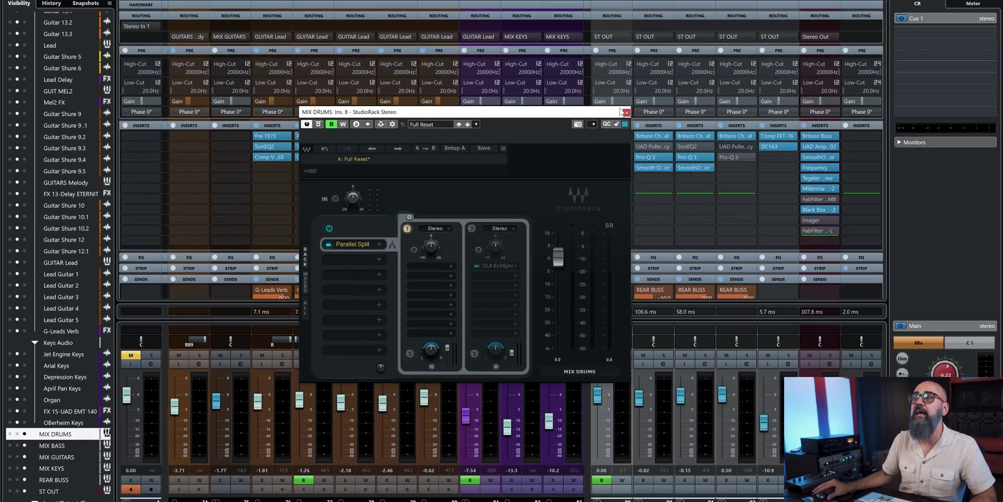
pyautogui.hotkey('ctrl', 'w')
# Bypass the ST OUT StudioRack, open the Control Room rack, solo chain 1 and collapse/expand the chains
pyautogui.click(598, 210)
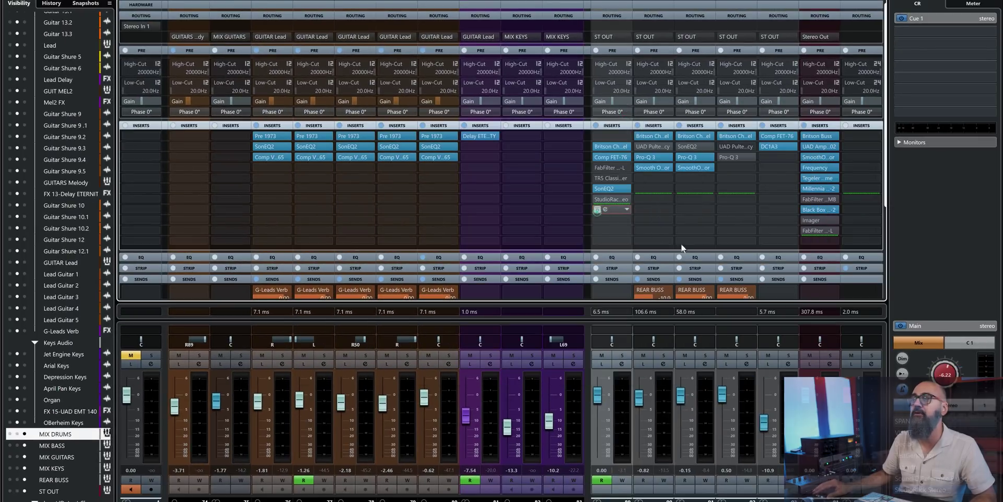
pyautogui.click(906, 488)
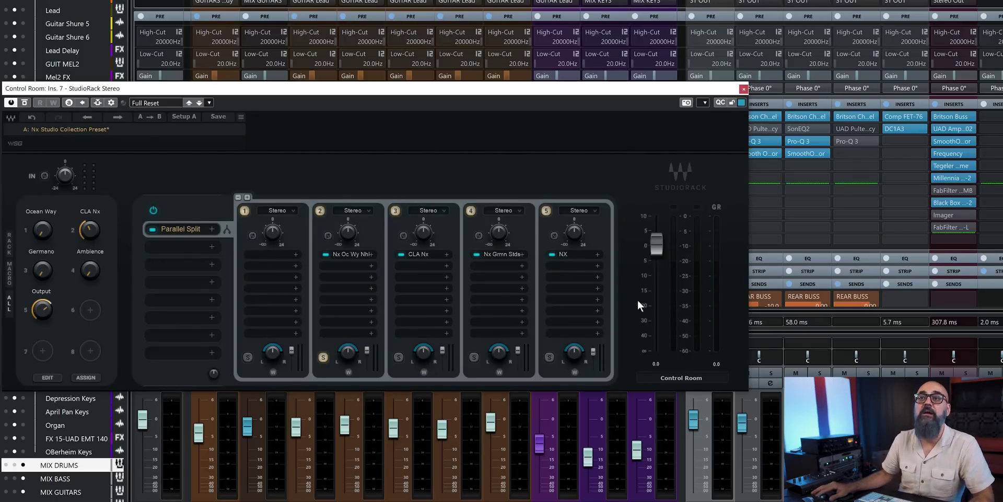
pyautogui.click(247, 356)
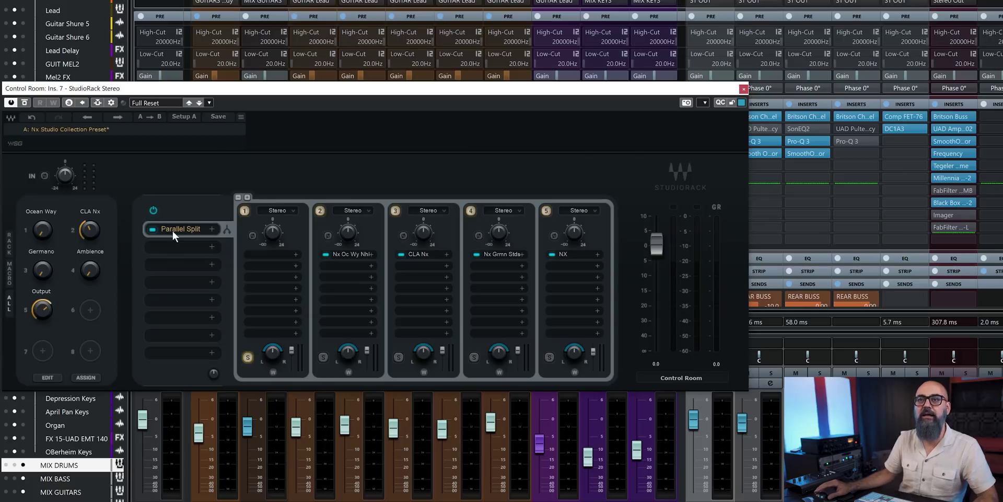
pyautogui.click(173, 231)
pyautogui.click(173, 231)
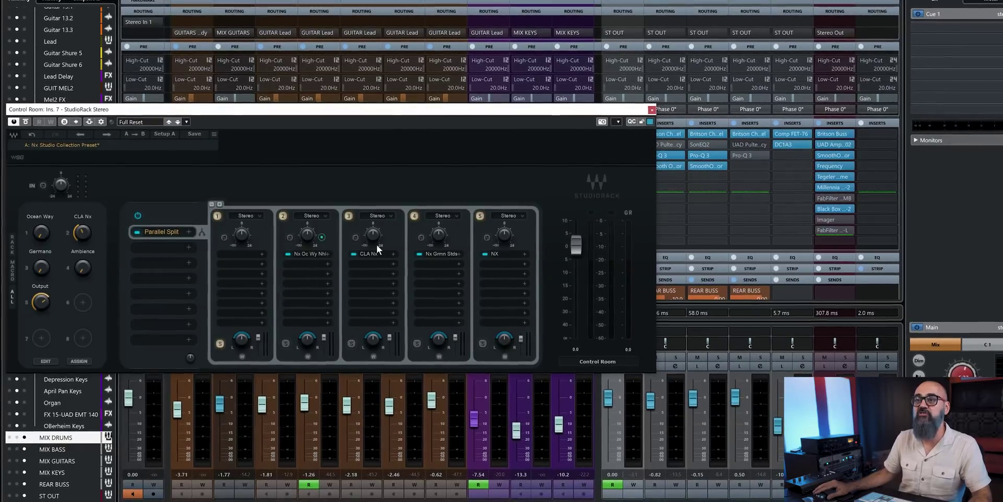
# Preview the Nx Ocean Way, CLA Nx, Nx Germano and NX editors, then close NX
pyautogui.click(322, 253)
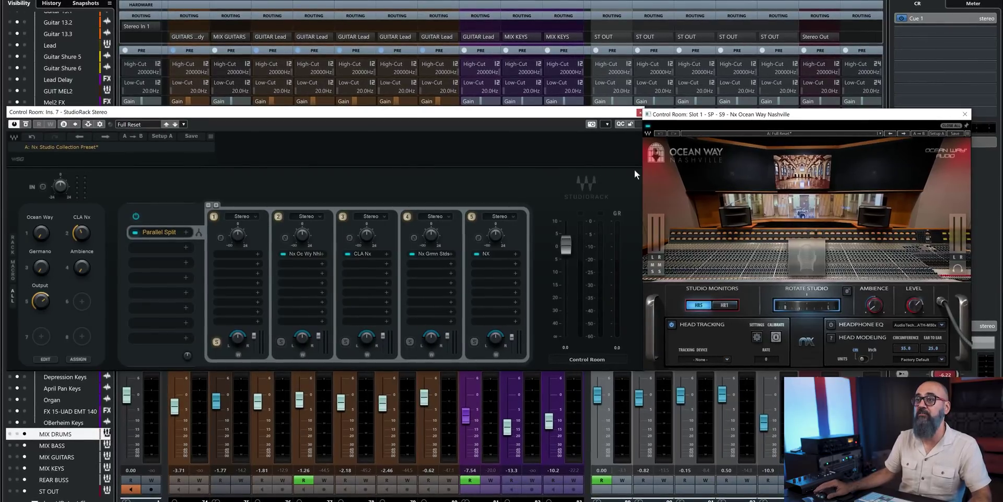
pyautogui.click(361, 253)
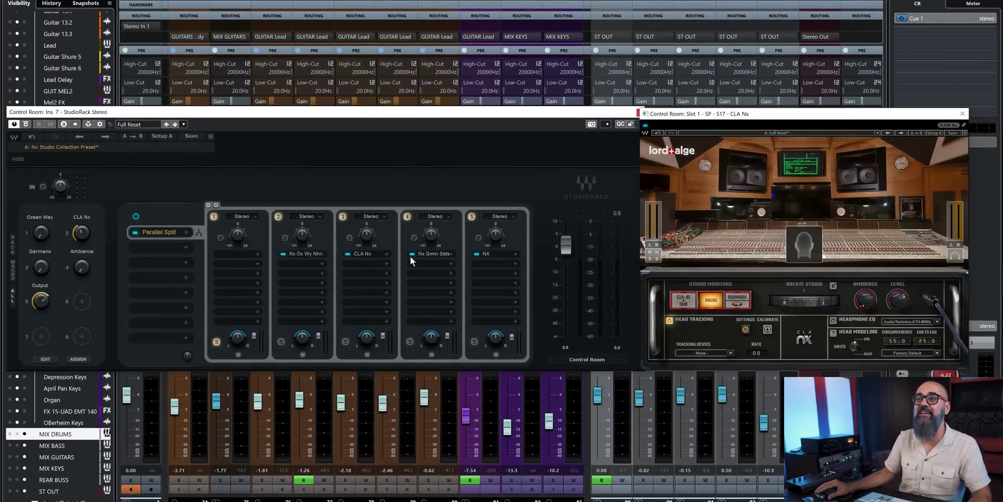
pyautogui.click(437, 255)
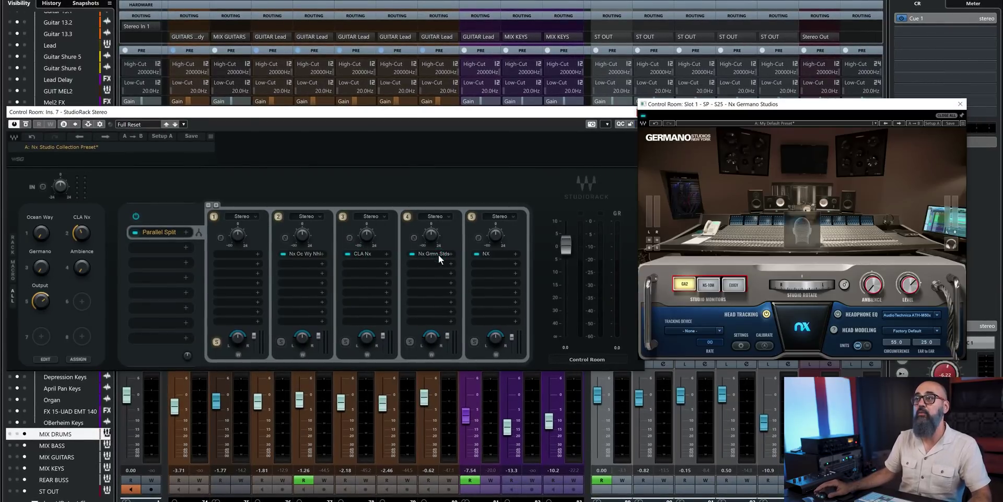
pyautogui.click(486, 254)
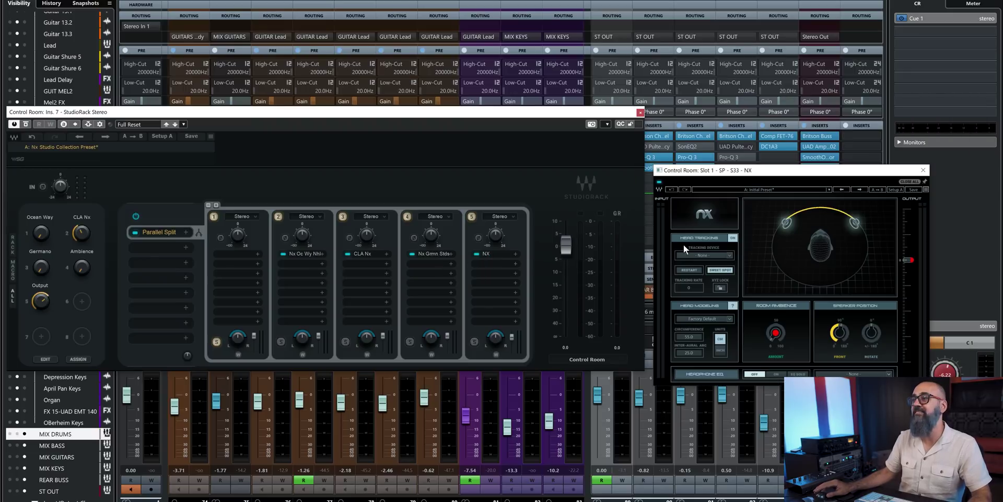
pyautogui.click(924, 170)
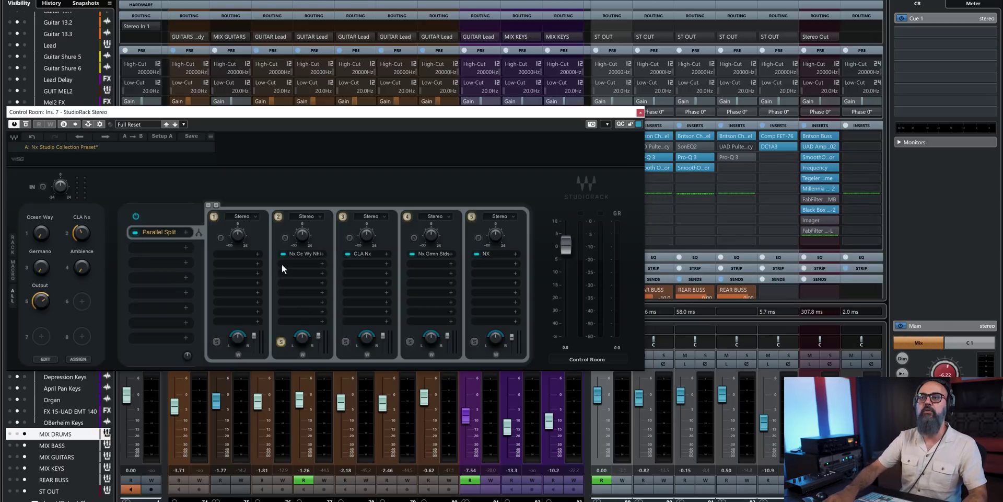
# Solo and open CLA Nx, then solo and open the Nx Germano Studios chain
pyautogui.click(307, 254)
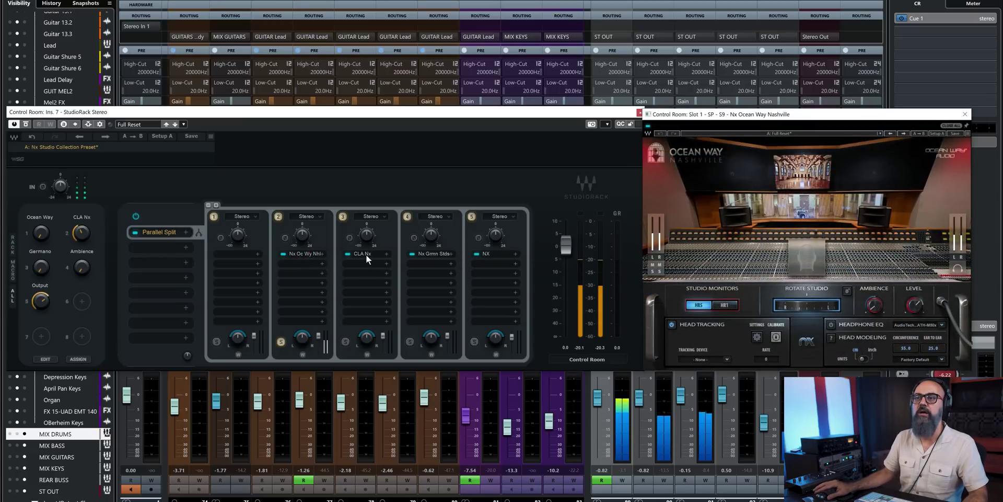
pyautogui.click(345, 341)
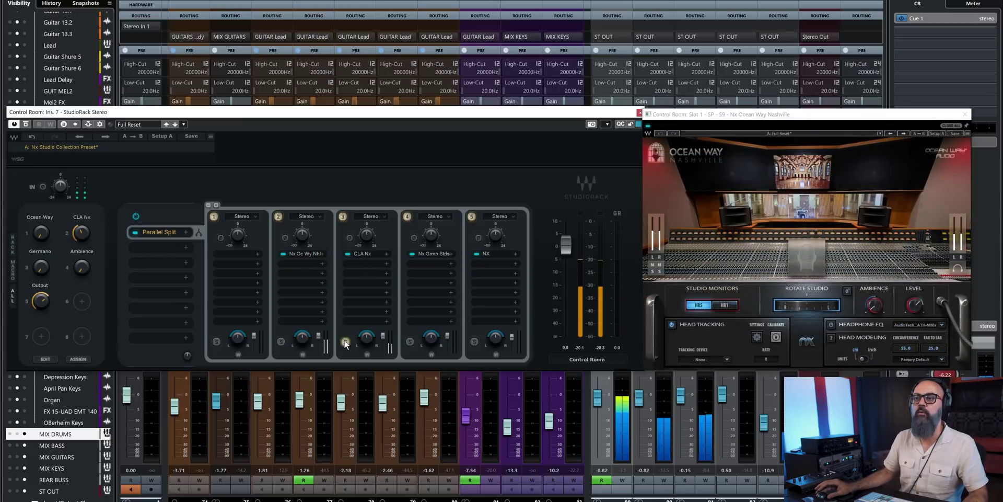
pyautogui.click(365, 253)
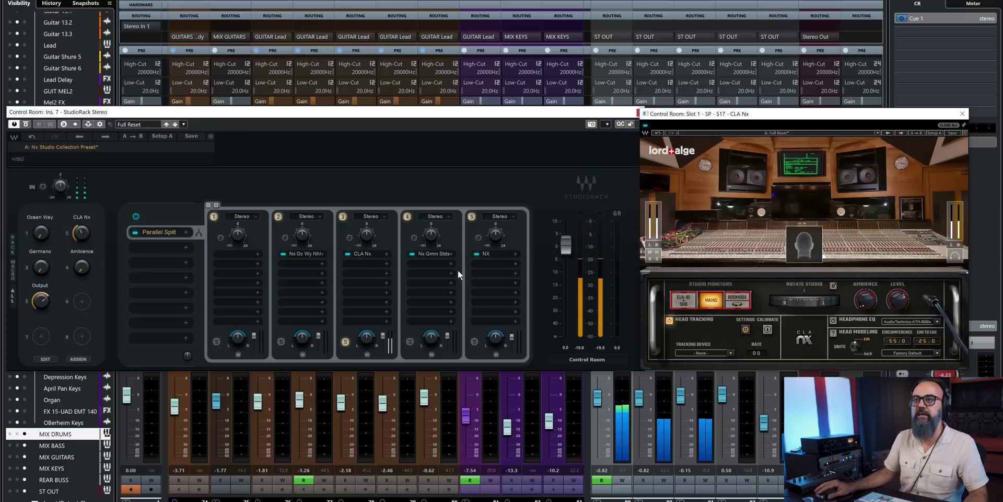
pyautogui.click(410, 340)
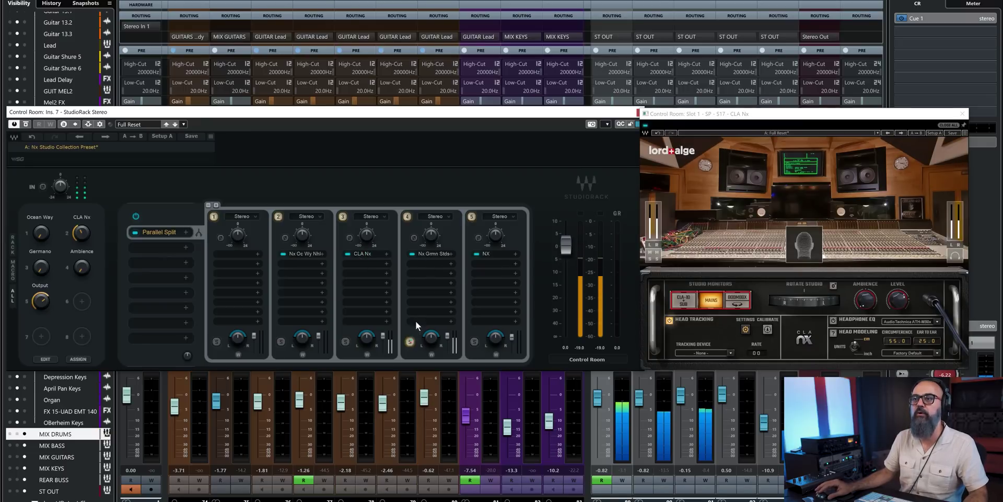
pyautogui.click(430, 254)
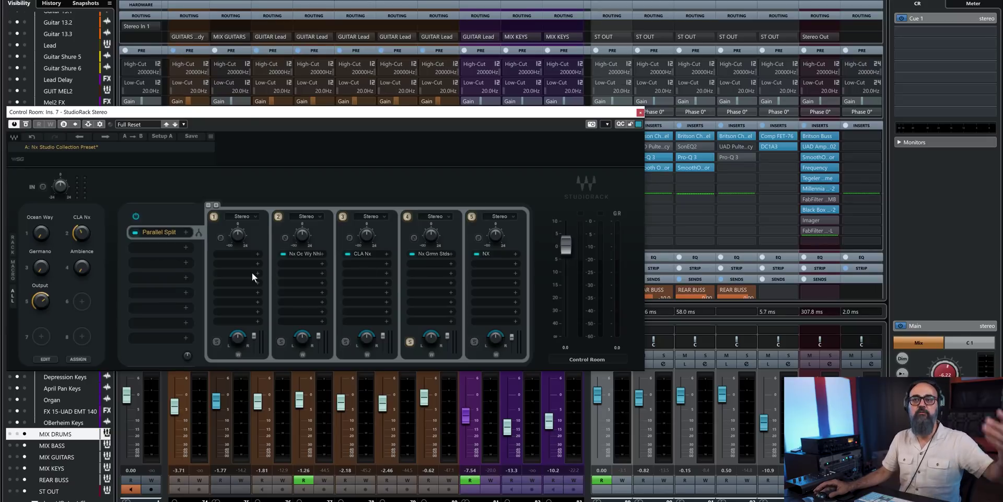
# Solo the Nx Ocean Way chain, toggle its studio monitors between HRT and HRS, and test the macro
pyautogui.click(281, 342)
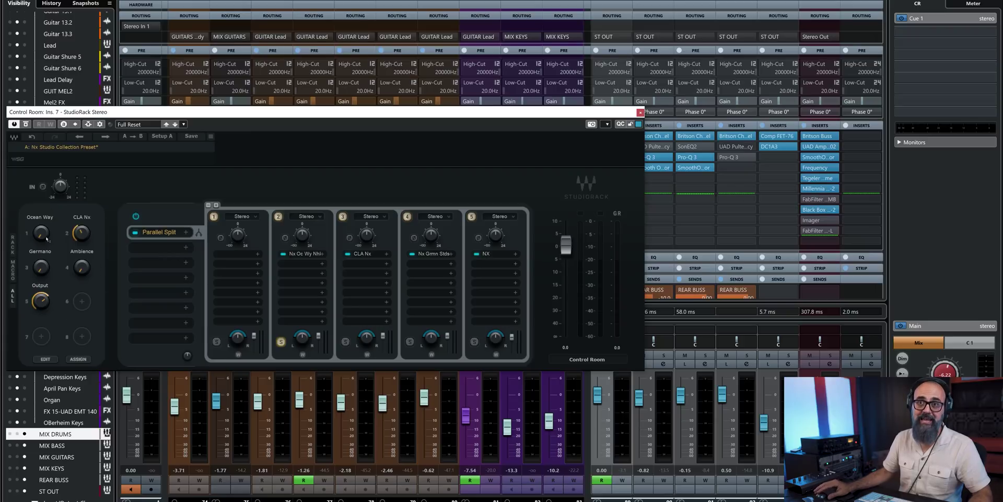
pyautogui.click(313, 250)
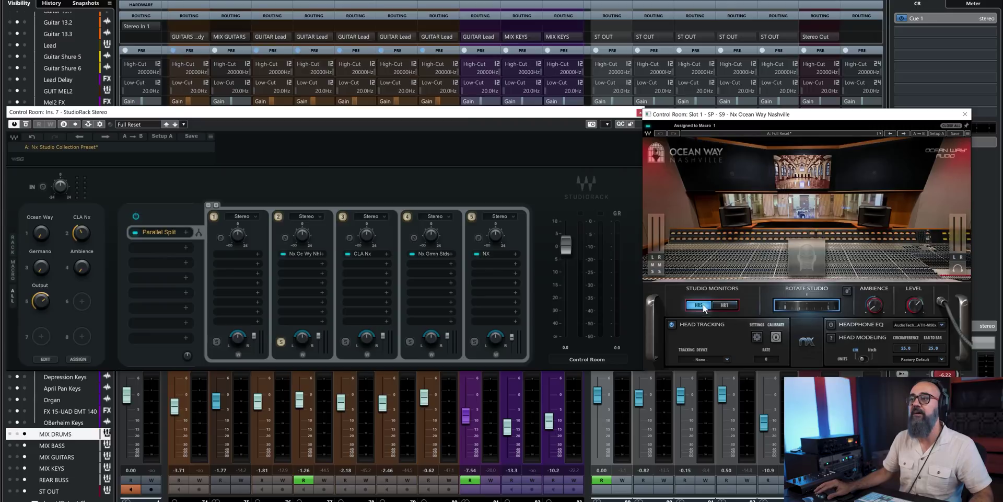
pyautogui.click(726, 305)
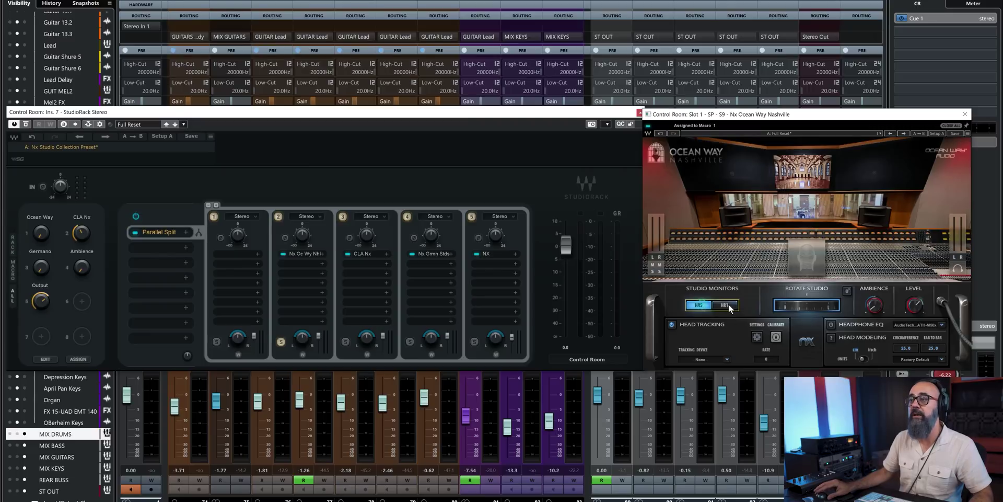
pyautogui.click(701, 305)
pyautogui.moveTo(41, 236)
pyautogui.mouseDown()
pyautogui.moveTo(40, 222)
pyautogui.moveTo(42, 237)
pyautogui.mouseUp()
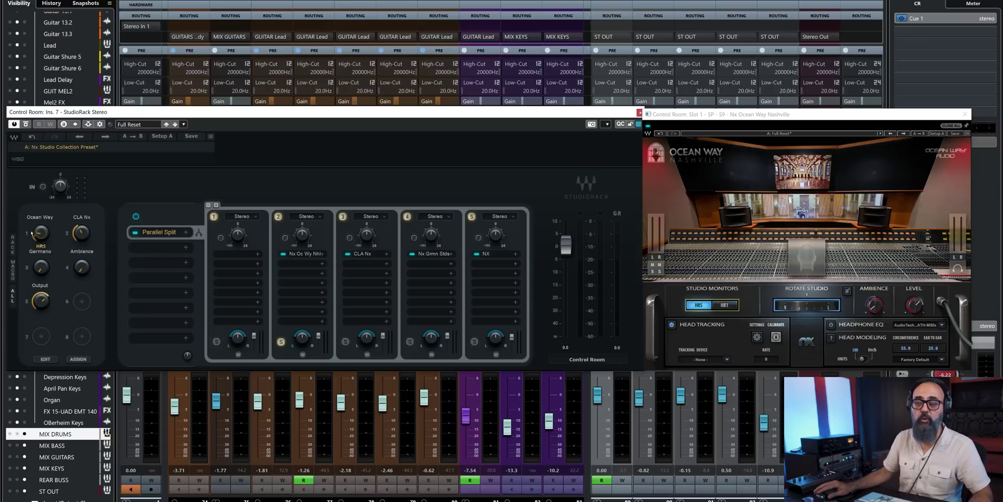
# Remove the Studio Monitors macro and reassign it to M1: Ocean Way, switching monitors to HR1
pyautogui.rightClick(703, 312)
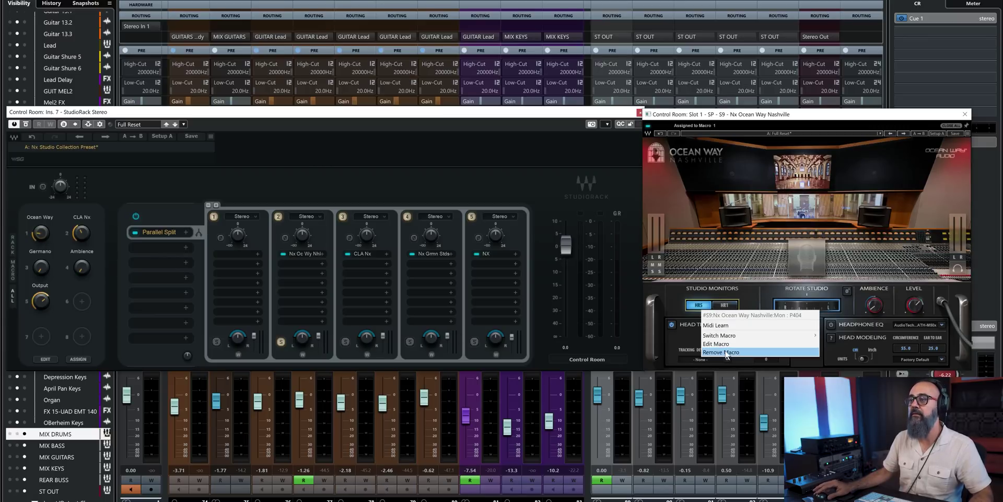
pyautogui.click(726, 352)
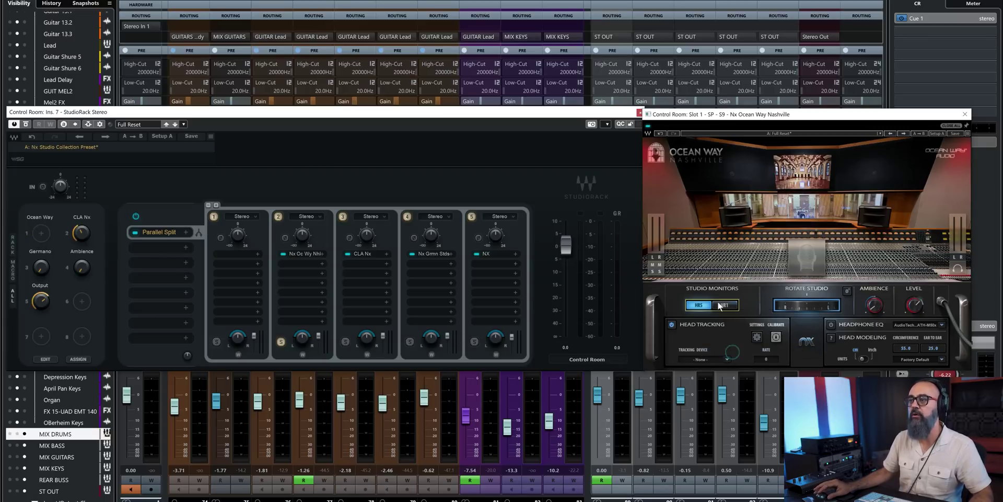
pyautogui.rightClick(718, 306)
pyautogui.moveTo(730, 329)
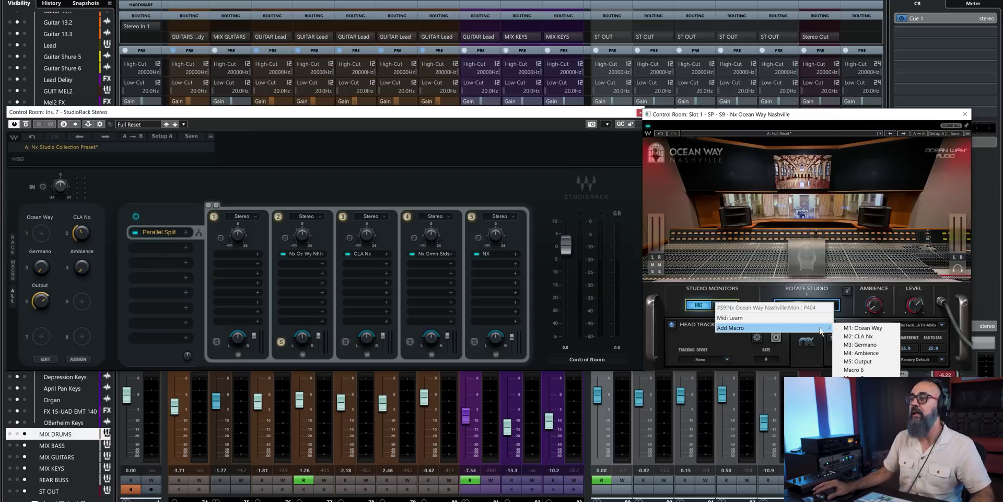
pyautogui.click(850, 330)
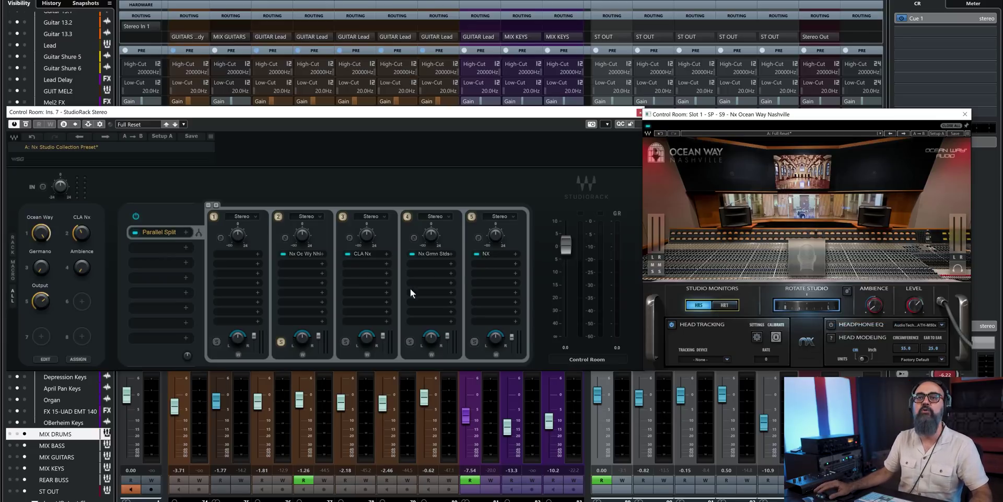
pyautogui.moveTo(41, 233); pyautogui.dragTo(42, 228)
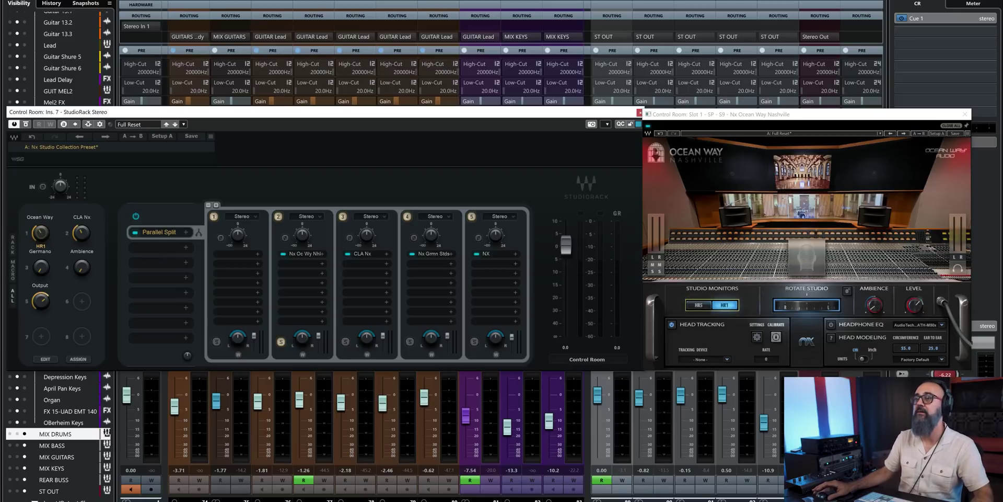
# Switch the CLA Nx monitors from CLA-10 to Mains
pyautogui.click(366, 254)
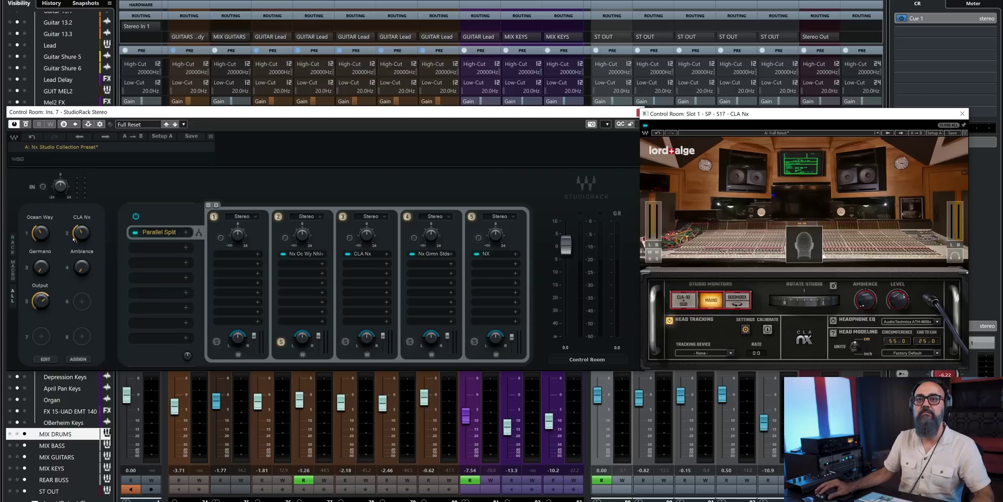
pyautogui.moveTo(82, 233); pyautogui.dragTo(82, 237)
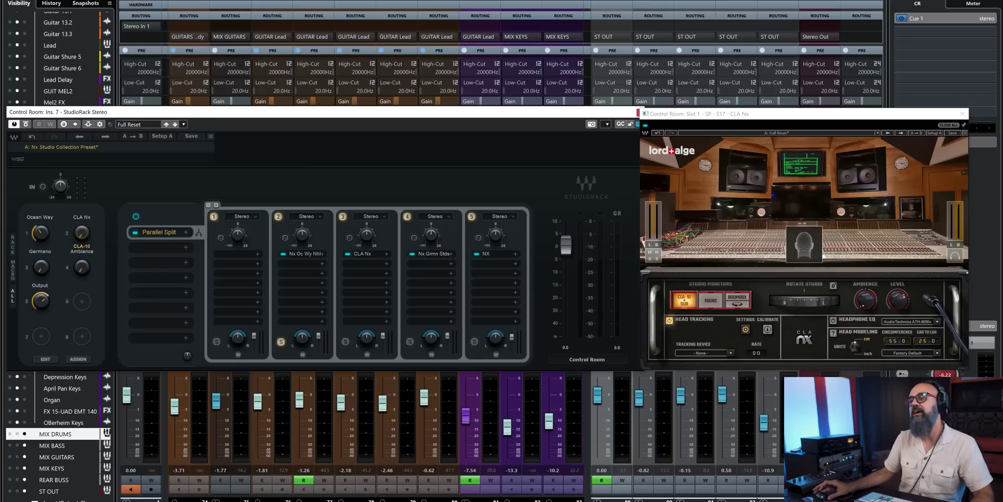
pyautogui.moveTo(83, 237); pyautogui.dragTo(82, 232)
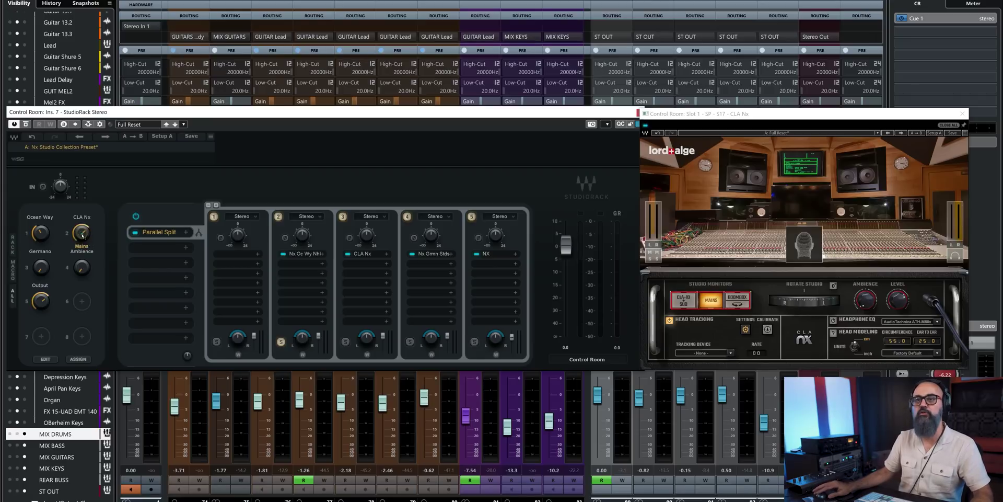
# Set Nx Germano monitors from GA2 to NS-10M and raise Ambience to 134%
pyautogui.click(434, 253)
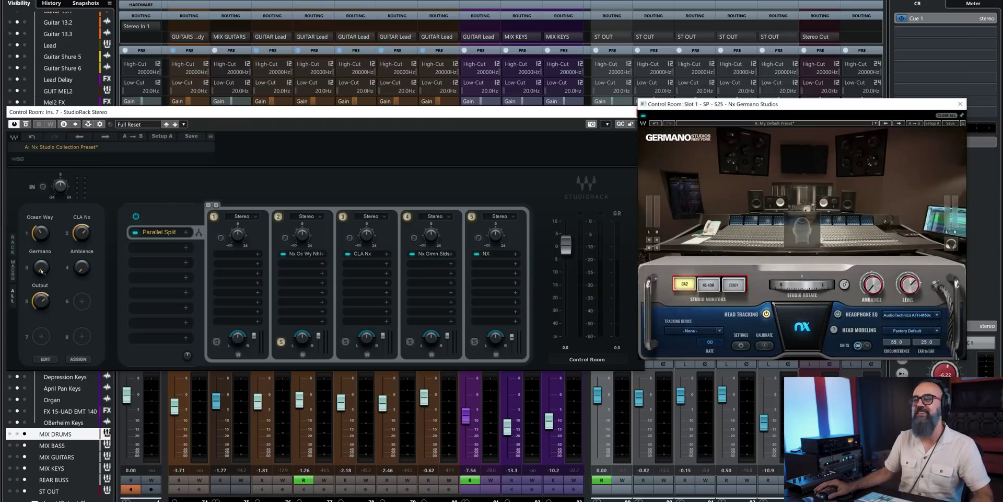
pyautogui.moveTo(40, 267); pyautogui.dragTo(41, 264)
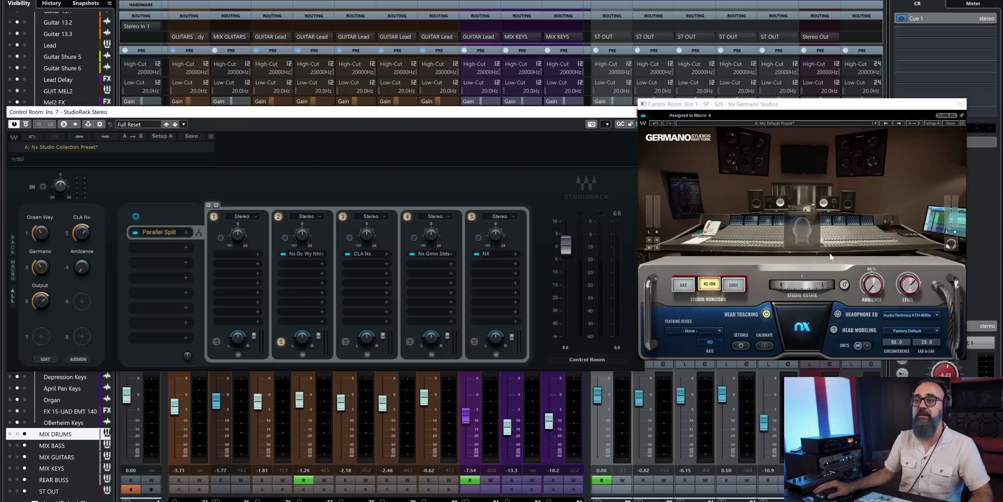
pyautogui.moveTo(872, 287)
pyautogui.mouseDown()
pyautogui.moveTo(872, 277)
pyautogui.moveTo(872, 288)
pyautogui.mouseUp()
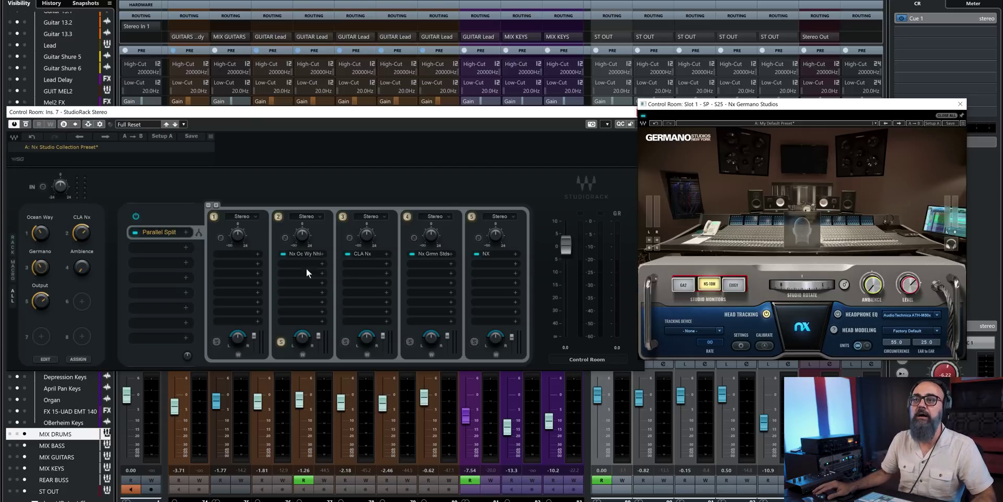
# Reopen the Nx Ocean Way, Germano and CLA Nx editors in turn
pyautogui.click(306, 251)
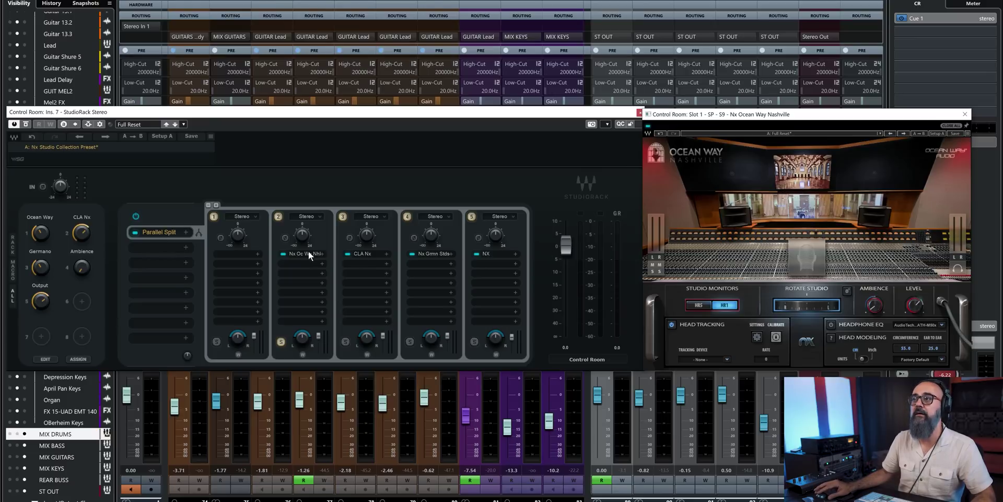
pyautogui.click(368, 254)
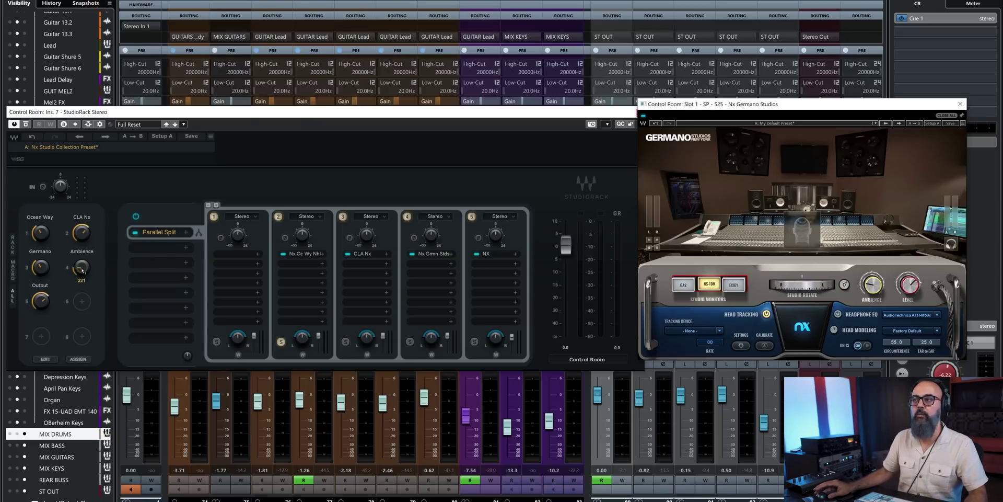
pyautogui.click(302, 254)
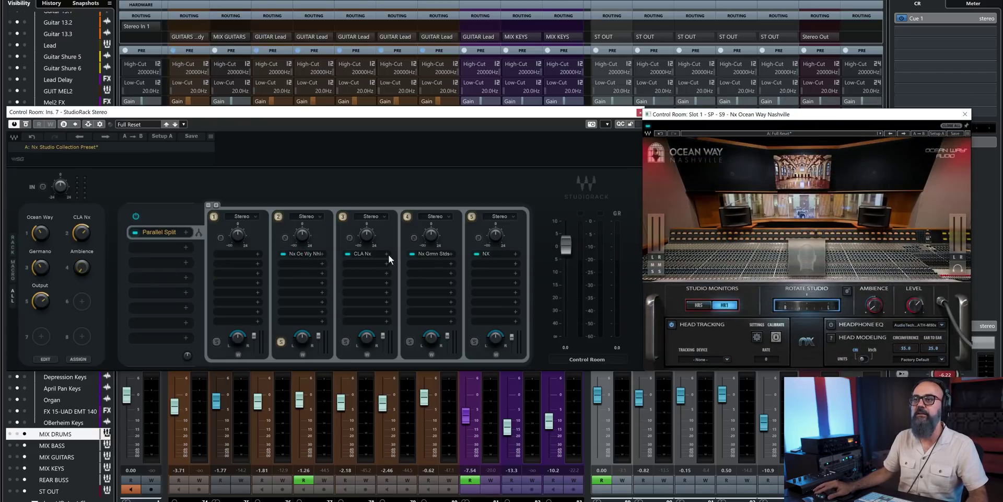
pyautogui.click(367, 255)
# Reset the Ambience macro to minimum, review the NX and Germano editors, and solo CLA Nx
pyautogui.moveTo(79, 272)
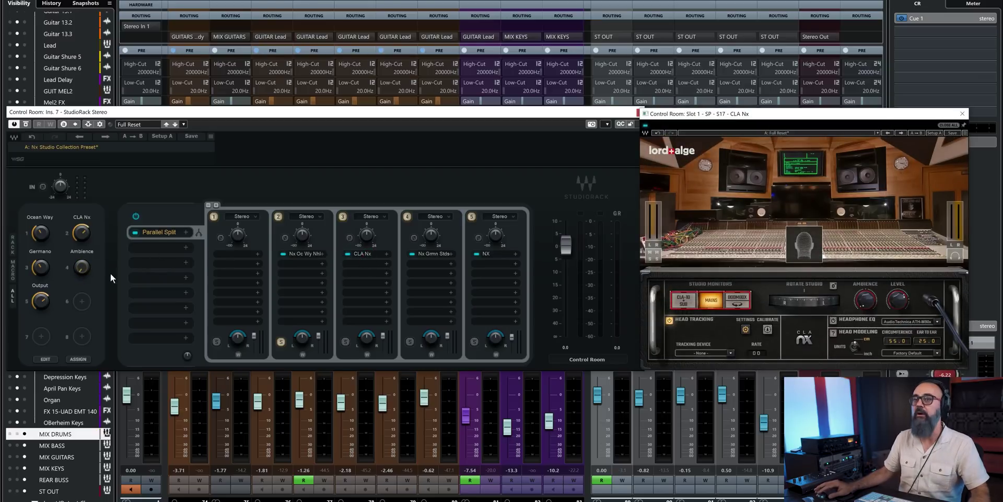
pyautogui.doubleClick(82, 268)
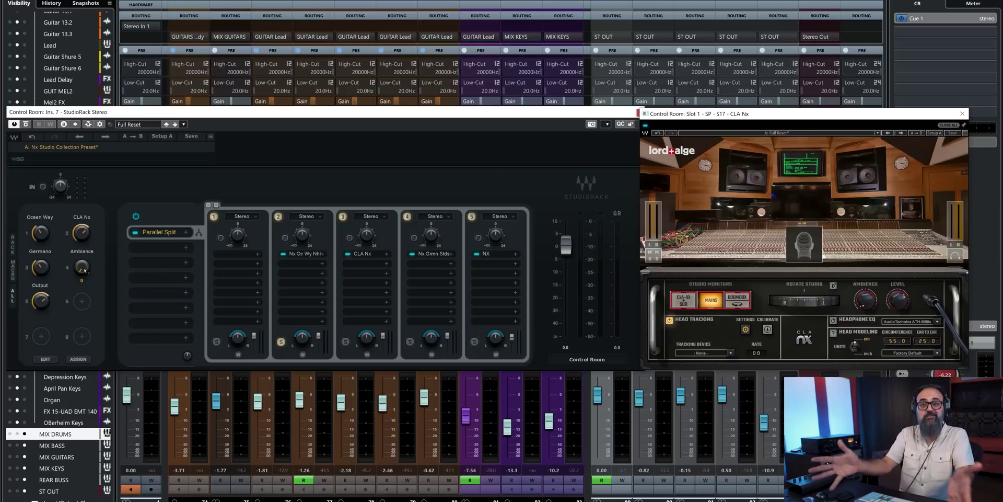
pyautogui.click(497, 253)
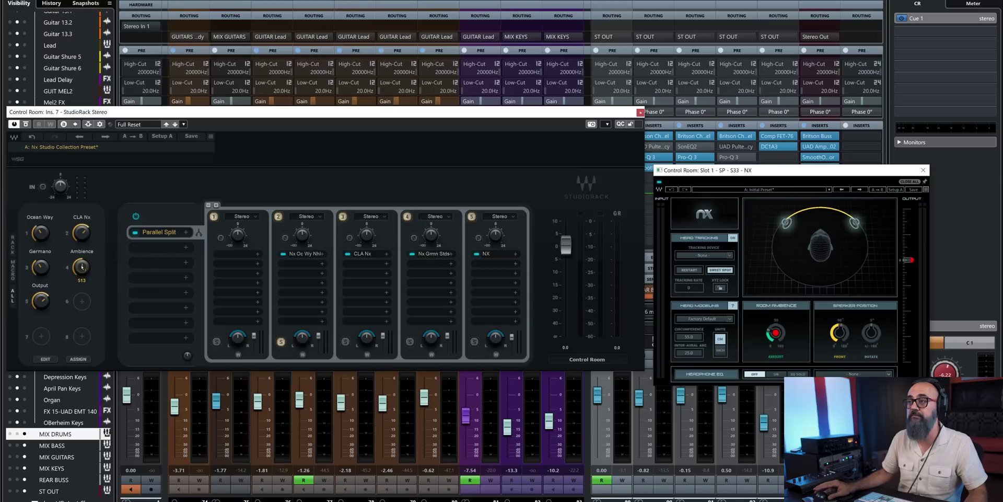
pyautogui.click(432, 254)
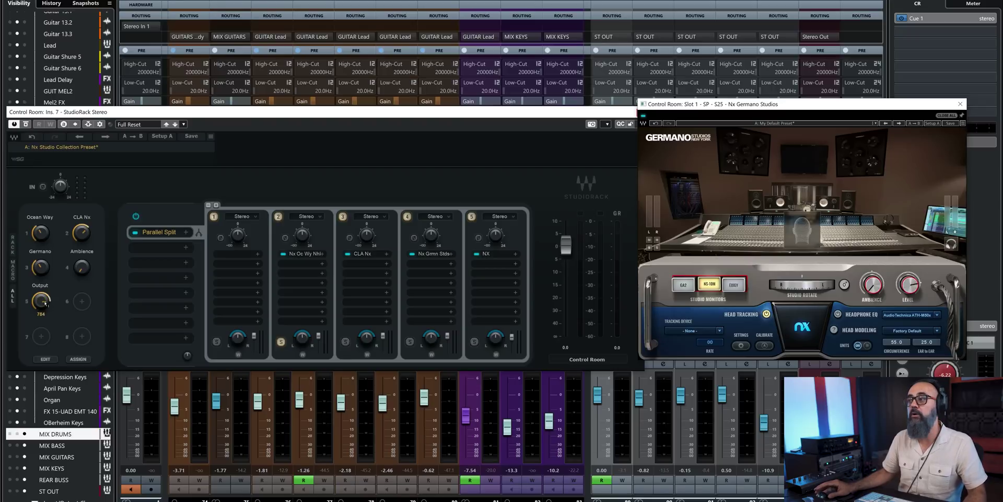
pyautogui.click(330, 353)
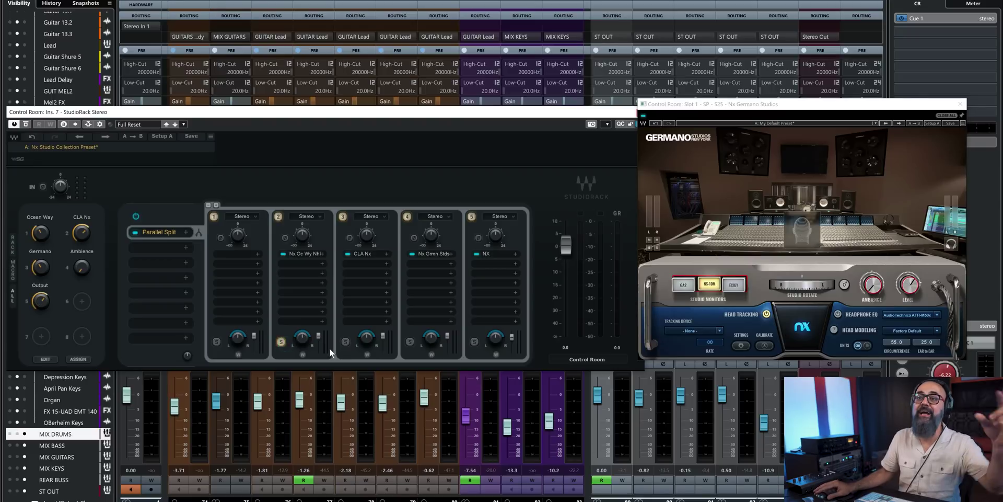
pyautogui.click(345, 342)
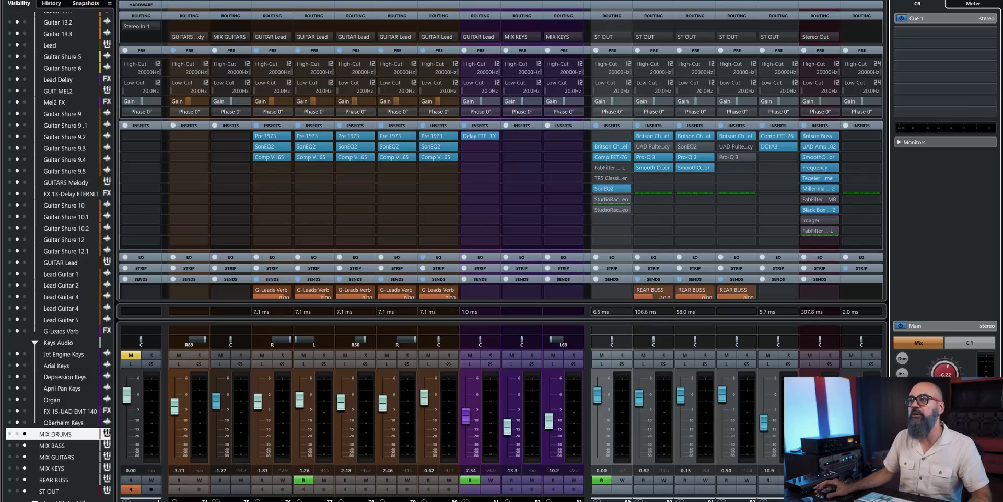
# Activate the drum bus StudioRack insert, solo MIX DRUMS, and open its StudioRack
pyautogui.click(596, 199)
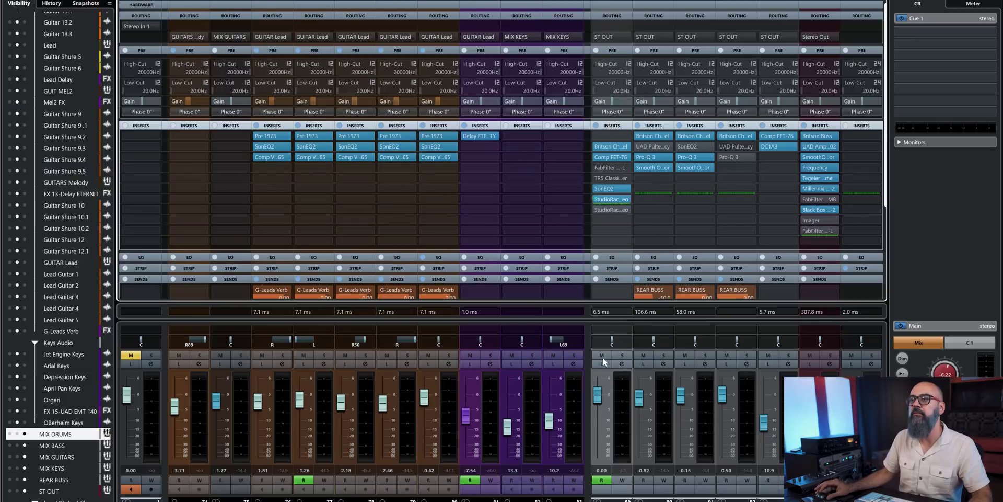
pyautogui.click(622, 355)
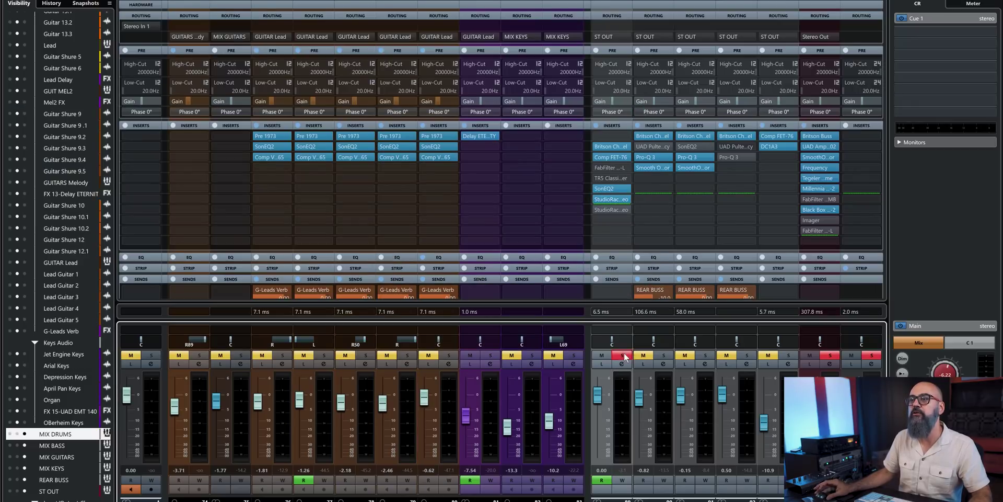
pyautogui.click(609, 199)
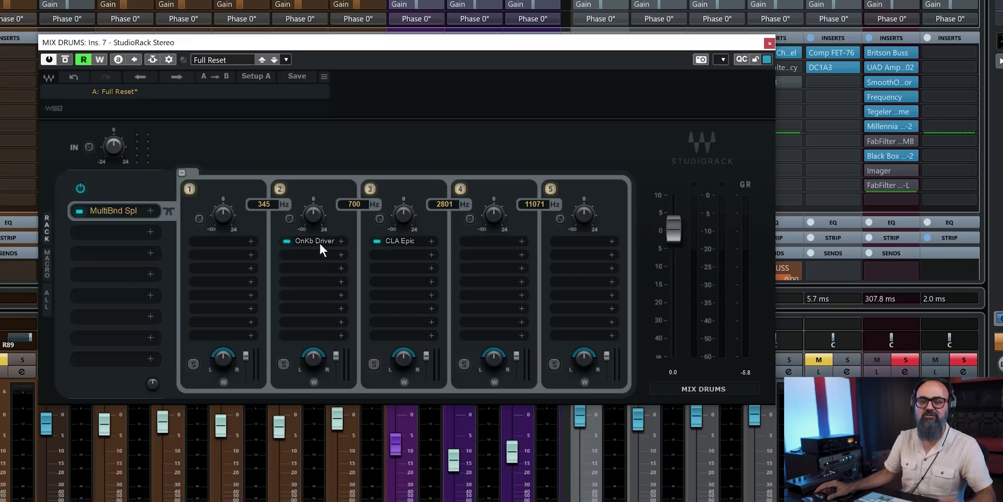
# Inspect the OneKnob Driver on band 2 and CLA Epic on band 3, closing both windows
pyautogui.click(320, 244)
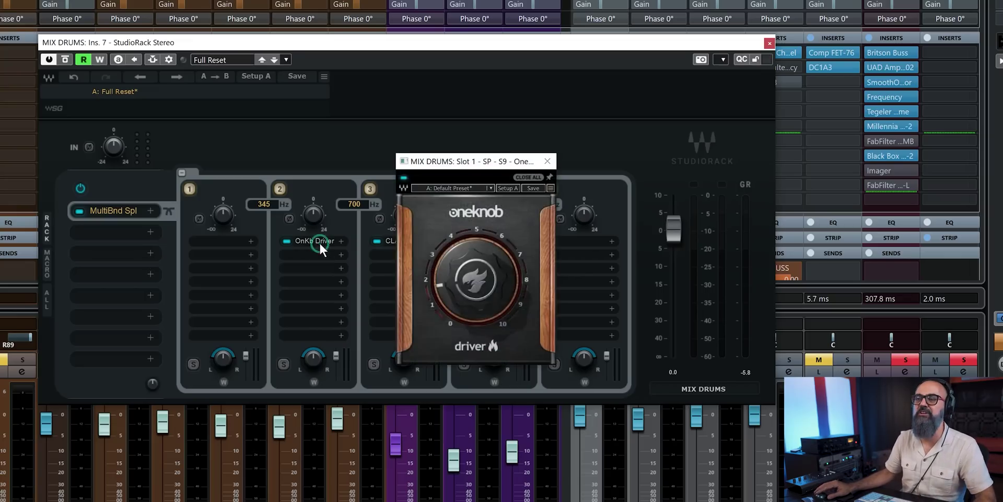
pyautogui.moveTo(491, 275)
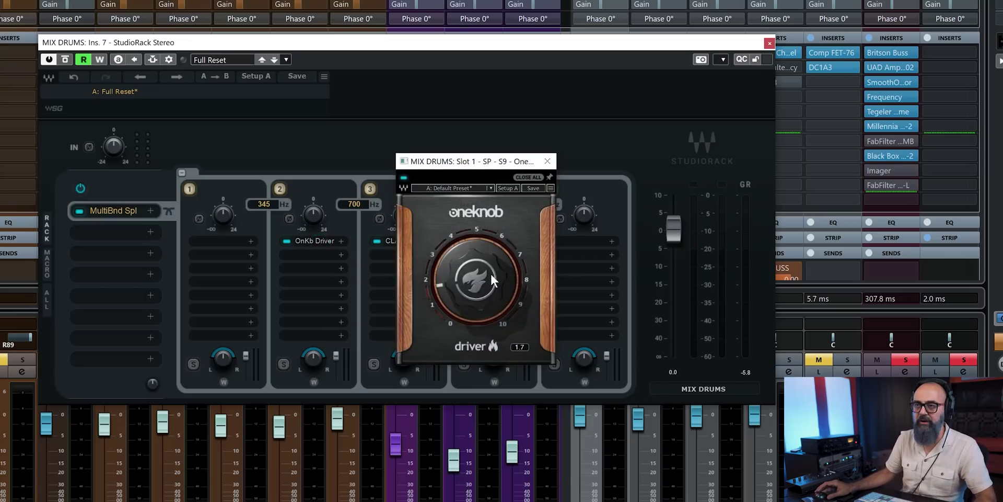
pyautogui.click(548, 162)
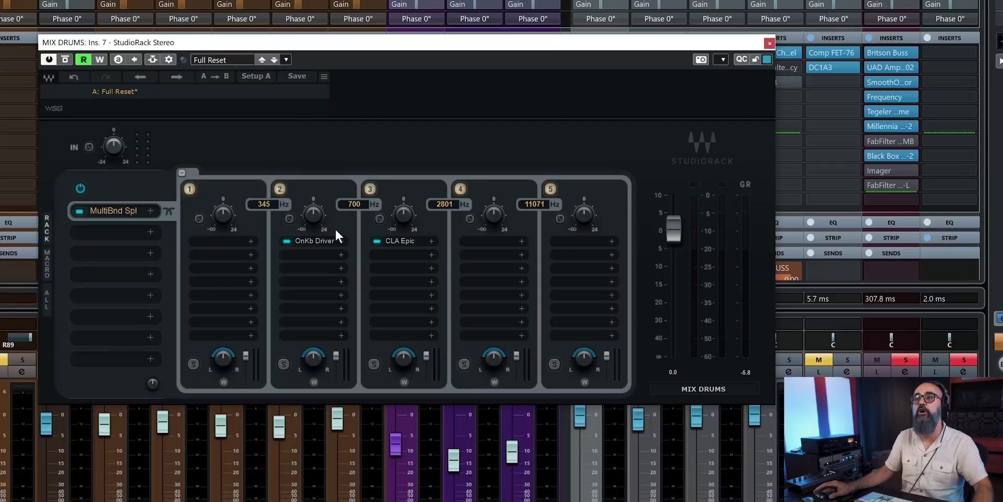
pyautogui.click(404, 240)
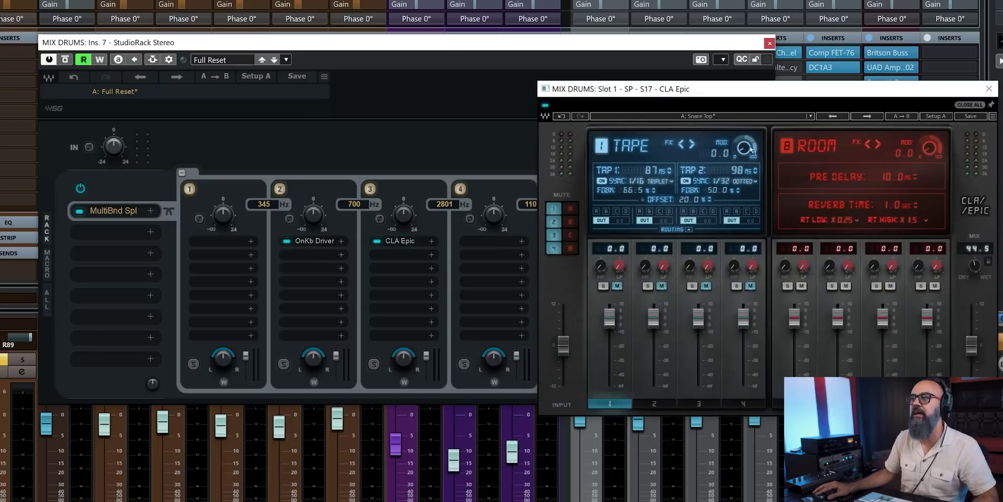
pyautogui.click(989, 89)
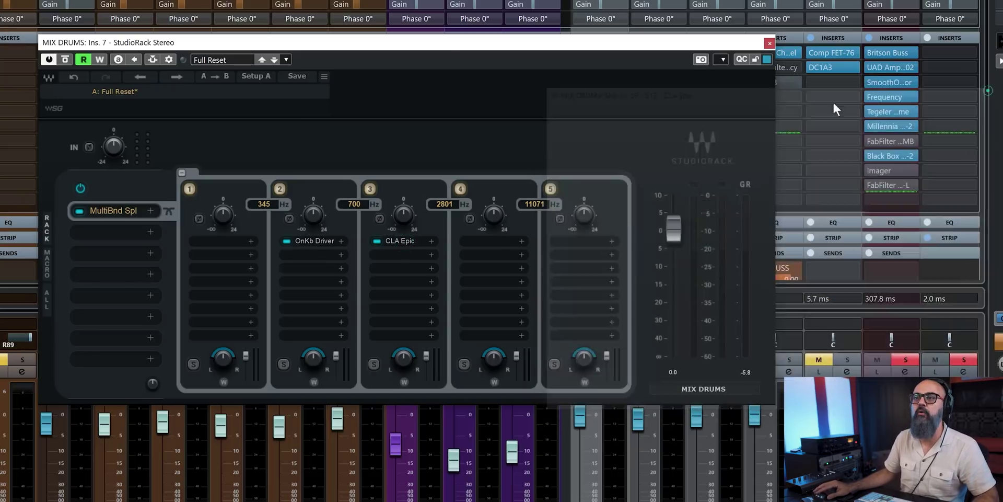
# Bypass both band plugins, play the drums, re-enable OnKb Driver and raise its drive from 1.7 to 8.4
pyautogui.click(286, 241)
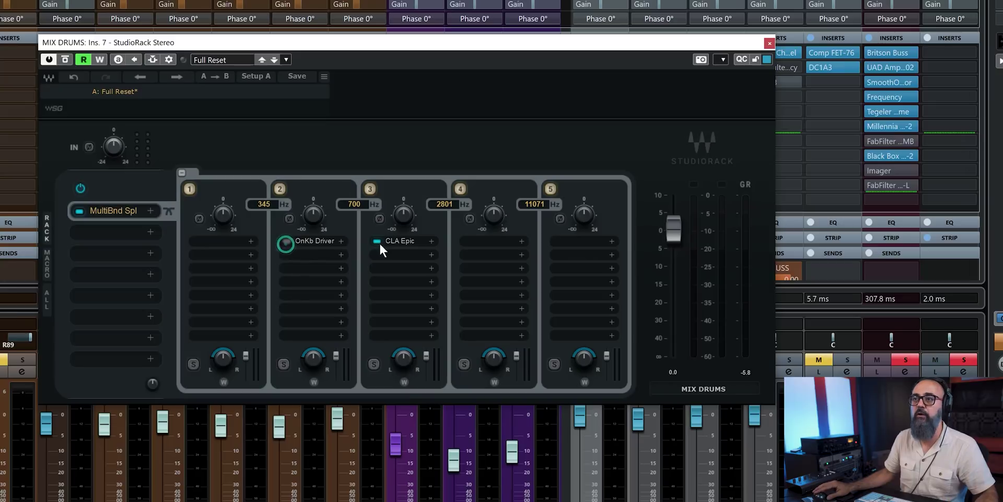
pyautogui.click(377, 241)
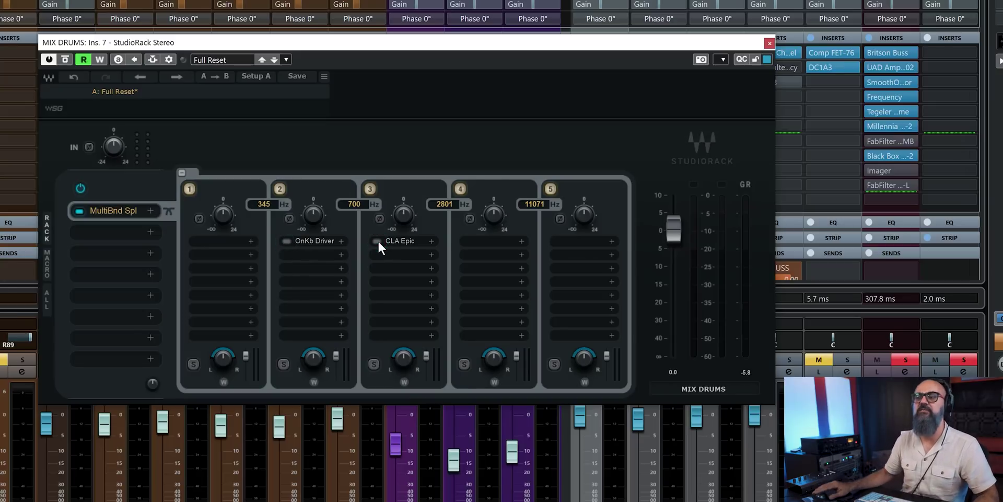
pyautogui.press('space')
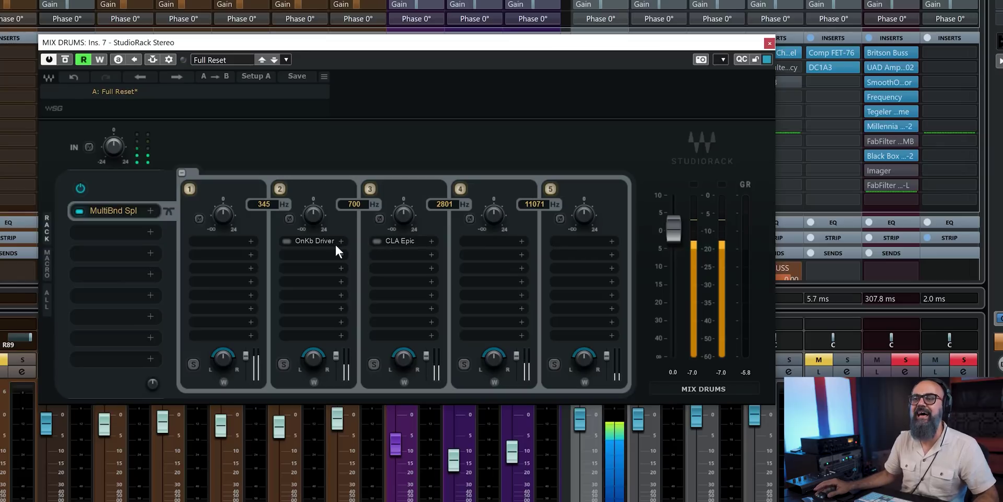
pyautogui.click(287, 241)
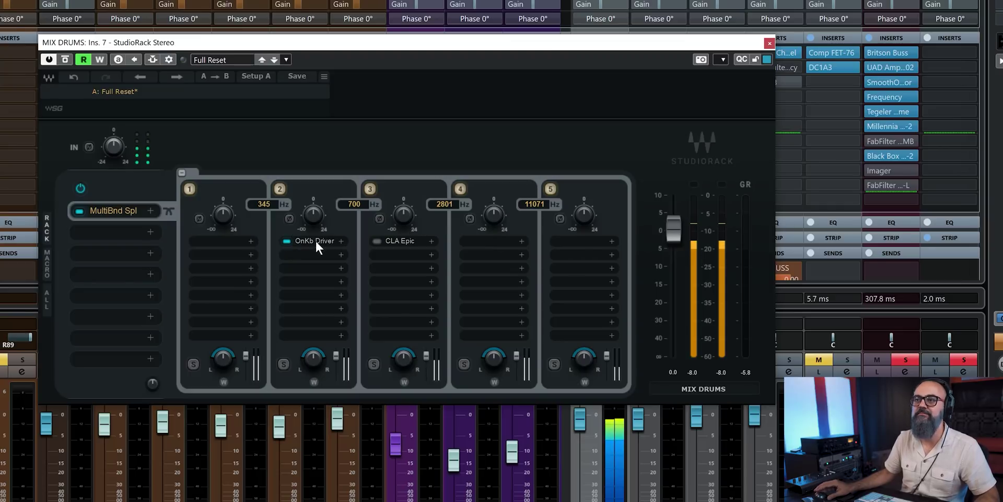
pyautogui.click(316, 240)
pyautogui.moveTo(493, 274)
pyautogui.mouseDown()
pyautogui.moveTo(494, 230)
pyautogui.moveTo(493, 275)
pyautogui.mouseUp()
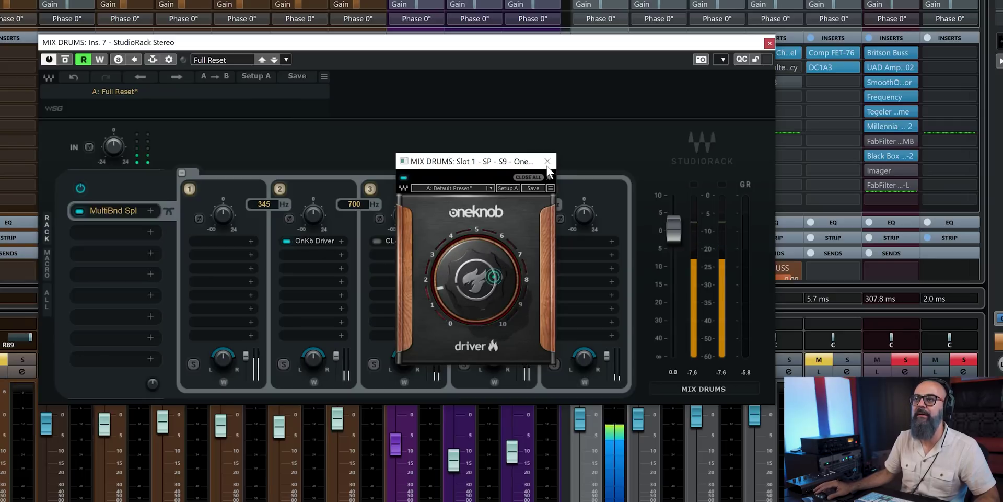
pyautogui.click(547, 161)
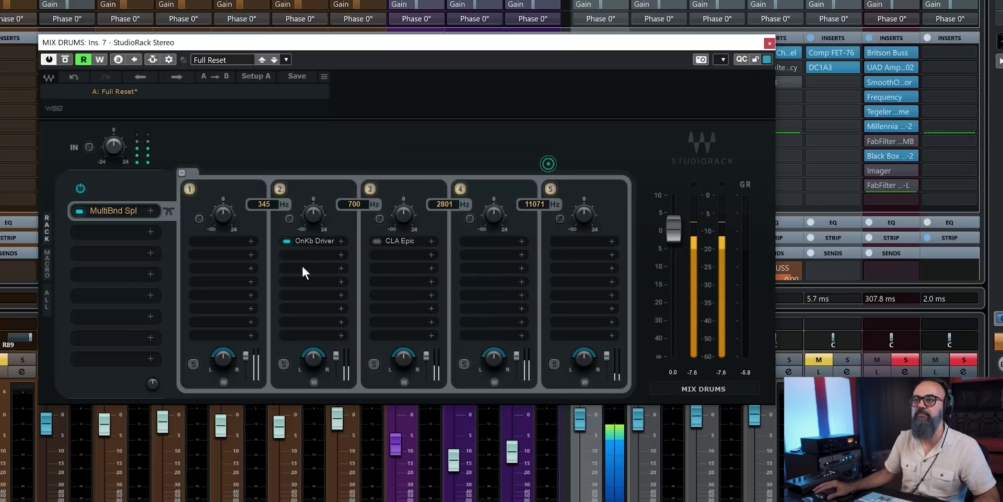
# Re-enable band 3's CLA Epic, then A/B the drum bus with StudioRack bypassed and active
pyautogui.click(375, 241)
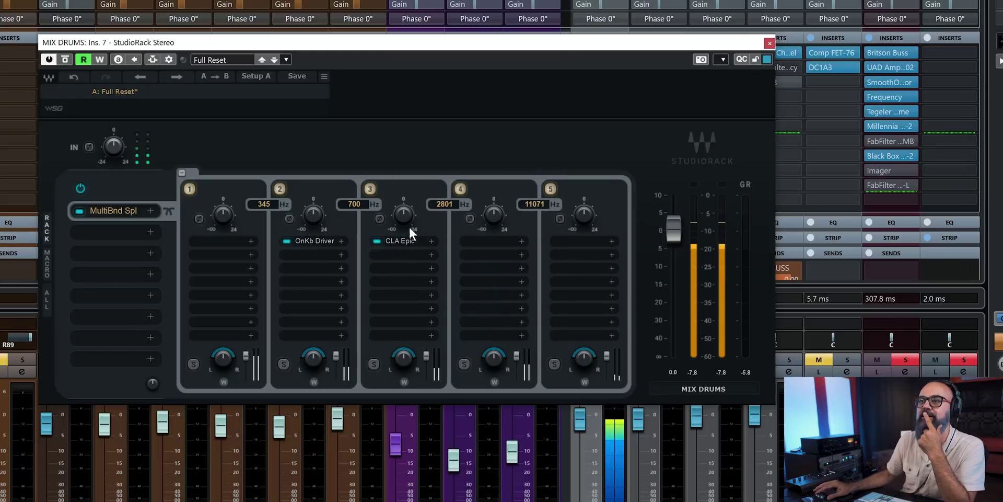
pyautogui.click(405, 239)
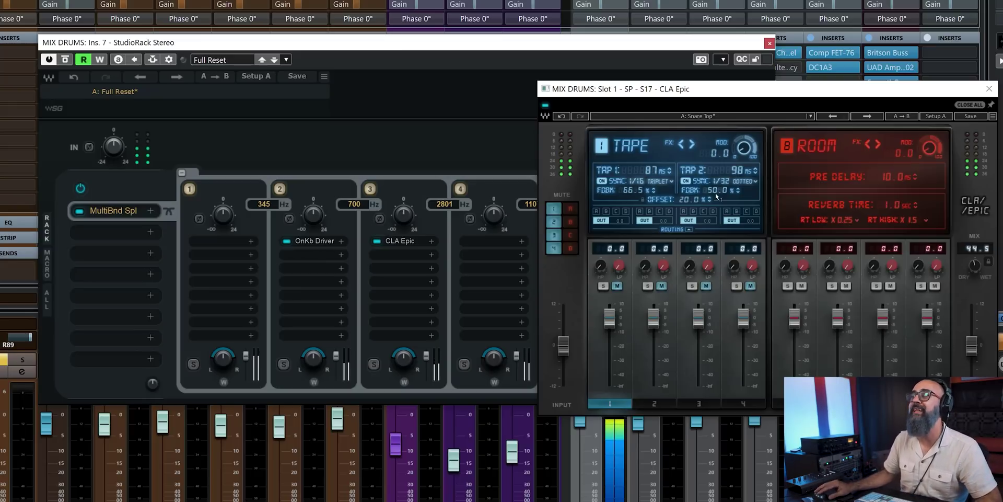
pyautogui.click(65, 59)
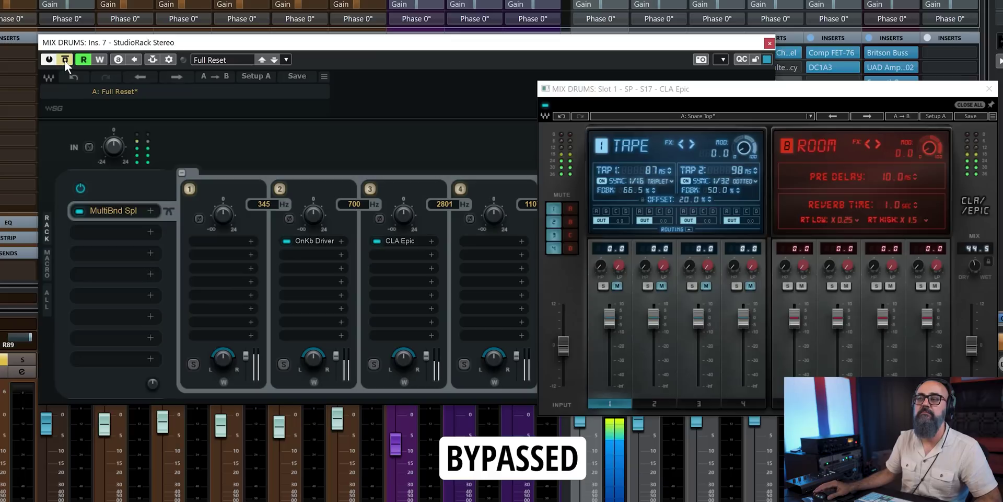
pyautogui.click(65, 59)
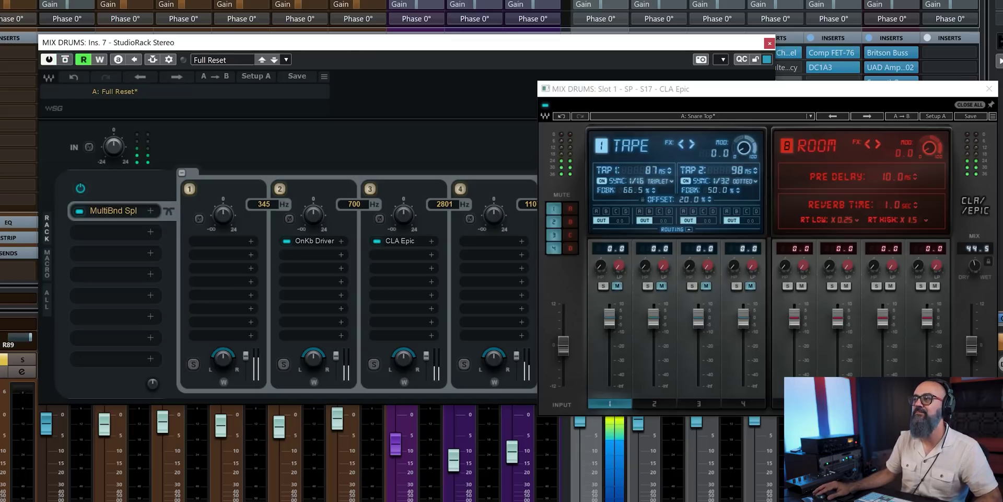
pyautogui.click(997, 92)
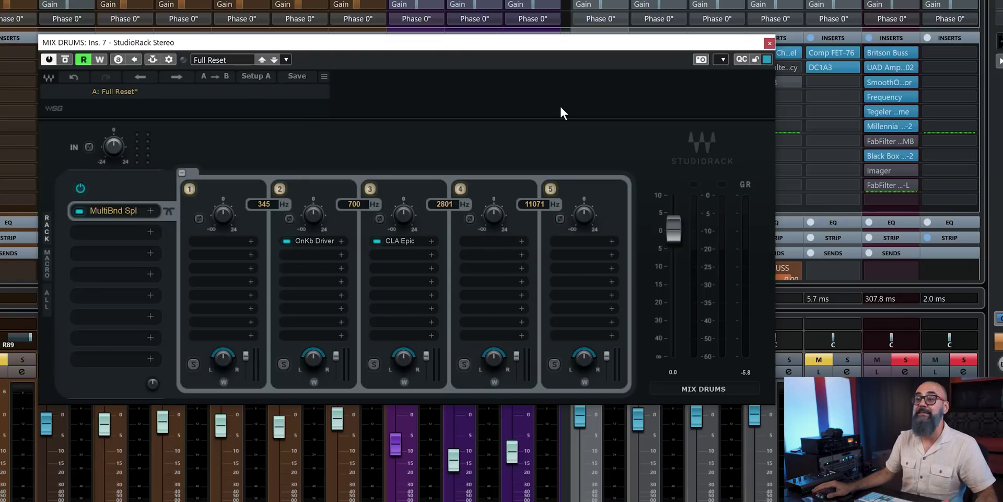
# Add a second MultiBand Split and a Parallel Split to the drum bus rack, showing its two chains
pyautogui.click(149, 252)
pyautogui.click(118, 287)
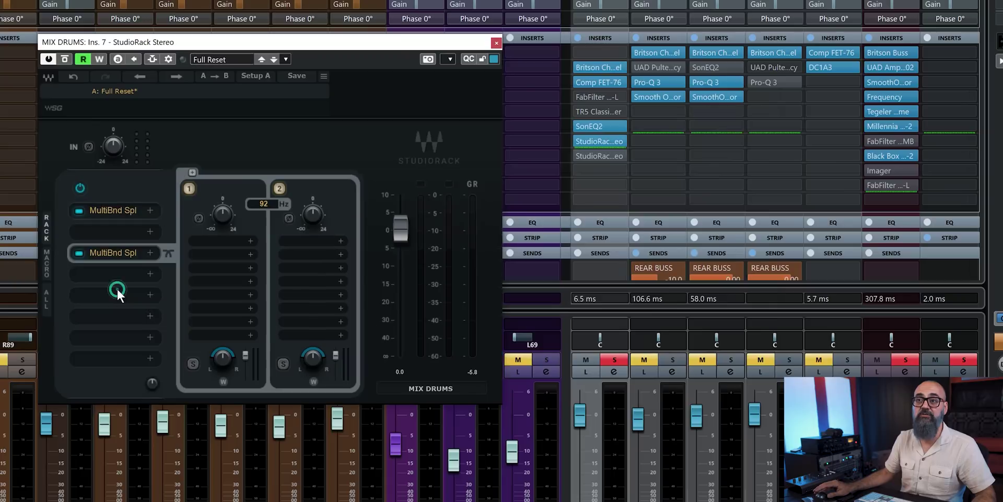
pyautogui.click(148, 230)
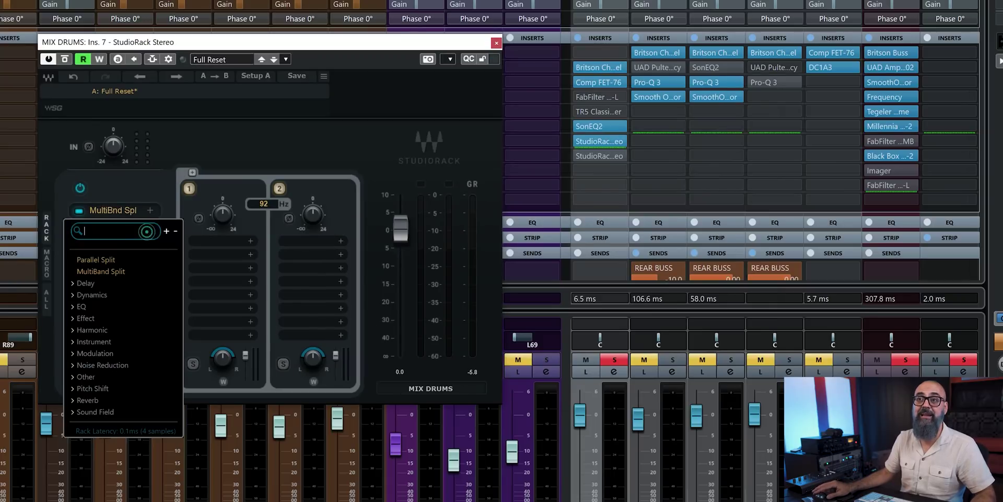
pyautogui.click(116, 258)
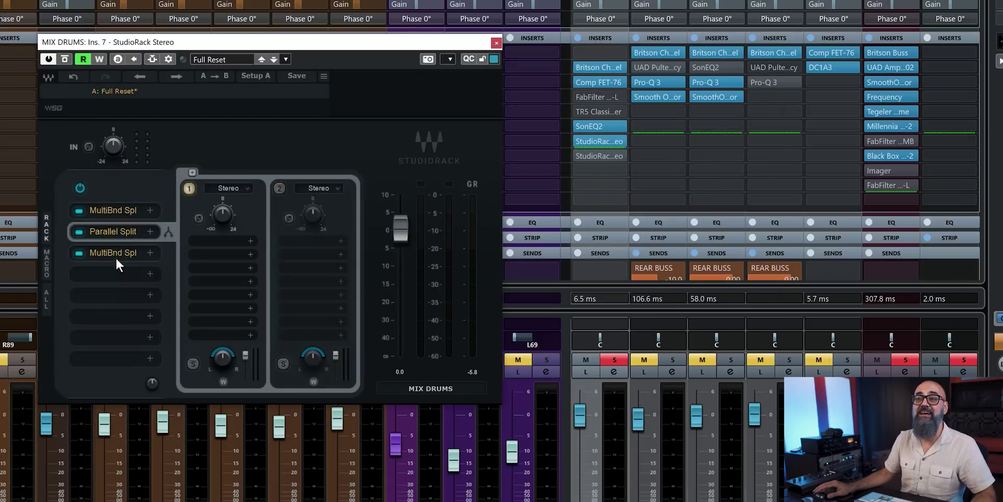
# Remove the extra MultiBand Split and bring up the Parallel Split's options for removal
pyautogui.rightClick(150, 252)
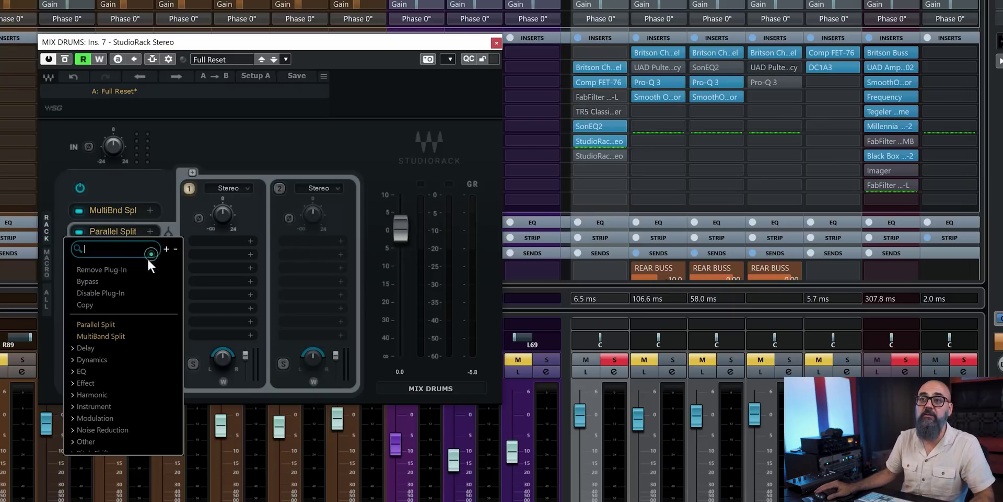
pyautogui.click(123, 264)
pyautogui.rightClick(149, 230)
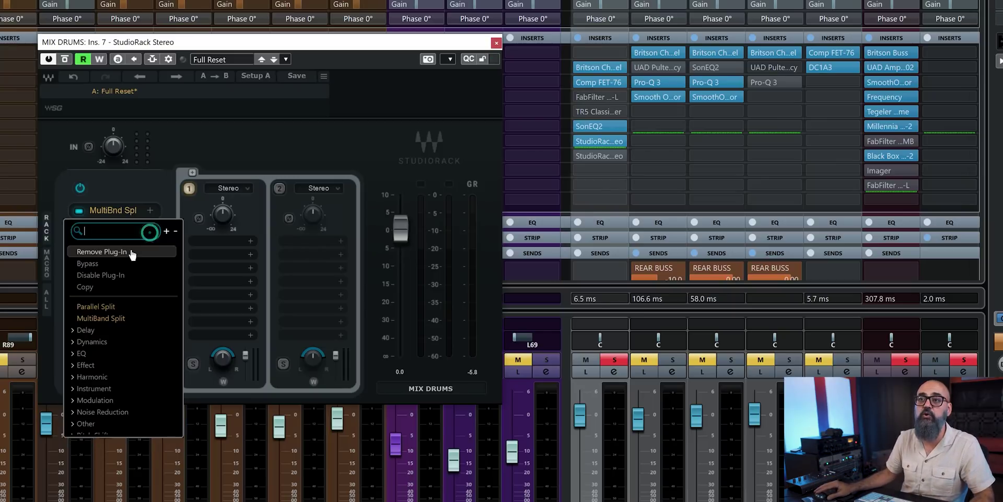